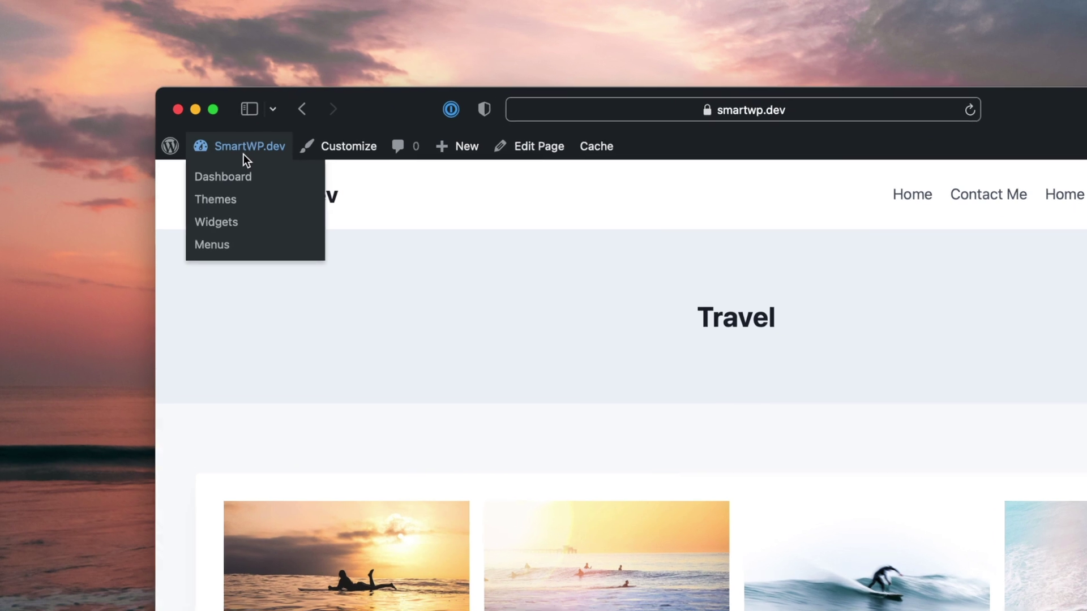
# Install the Yoast SEO plugin from the site's admin dashboard
pyautogui.click(180, 107)
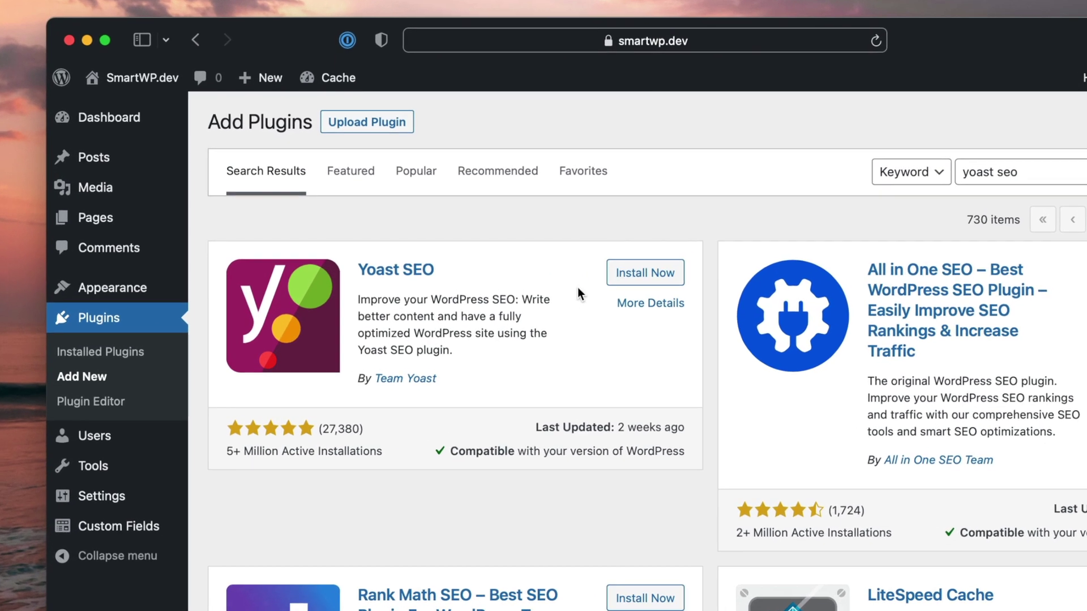
pyautogui.click(546, 244)
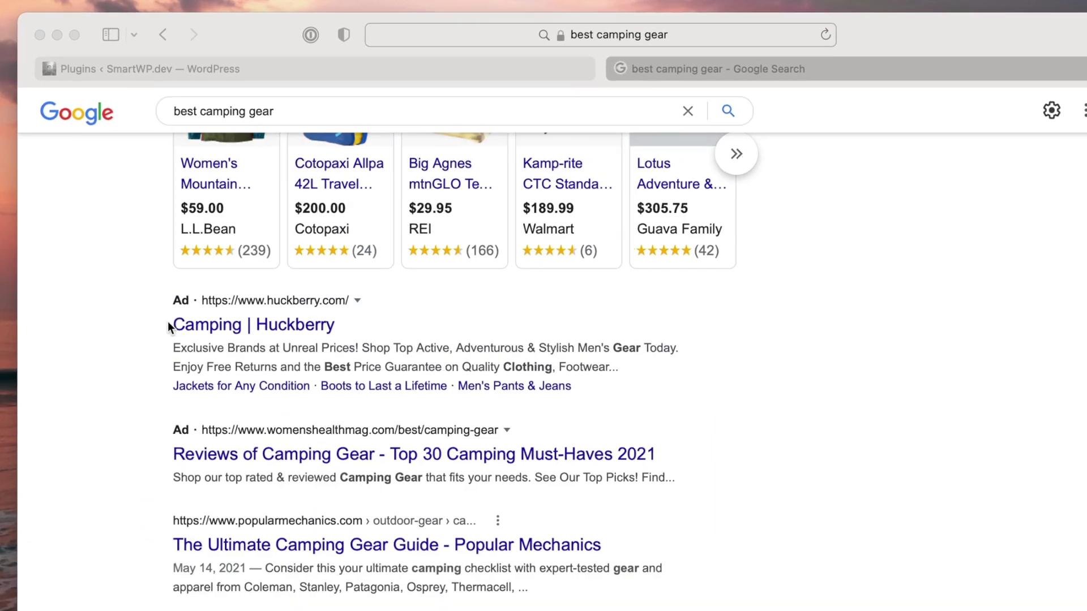
pyautogui.scroll(-8, 294, 209)
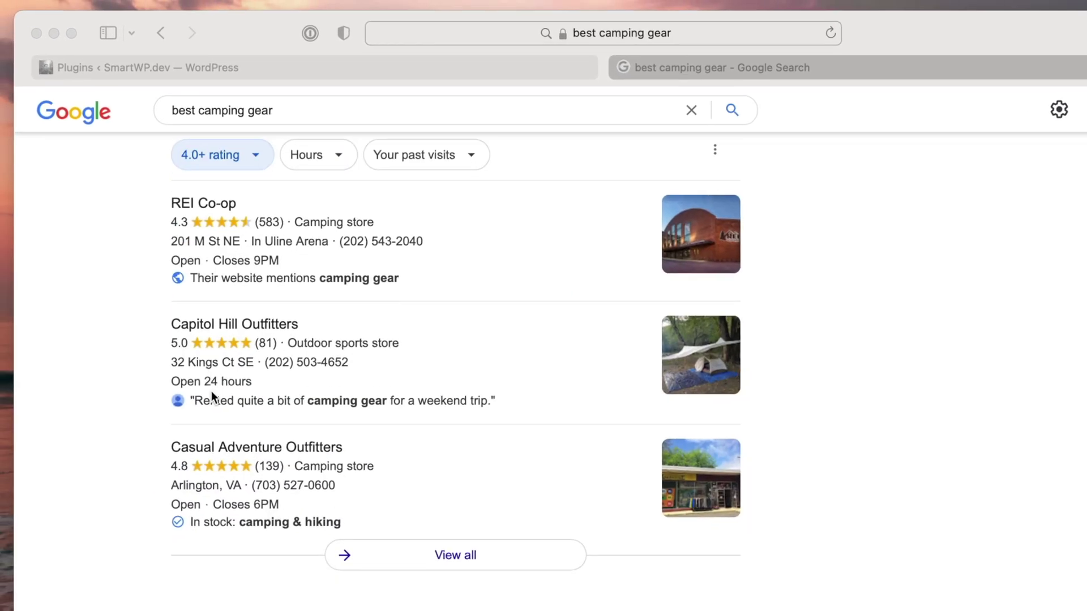
pyautogui.scroll(-3, 212, 392)
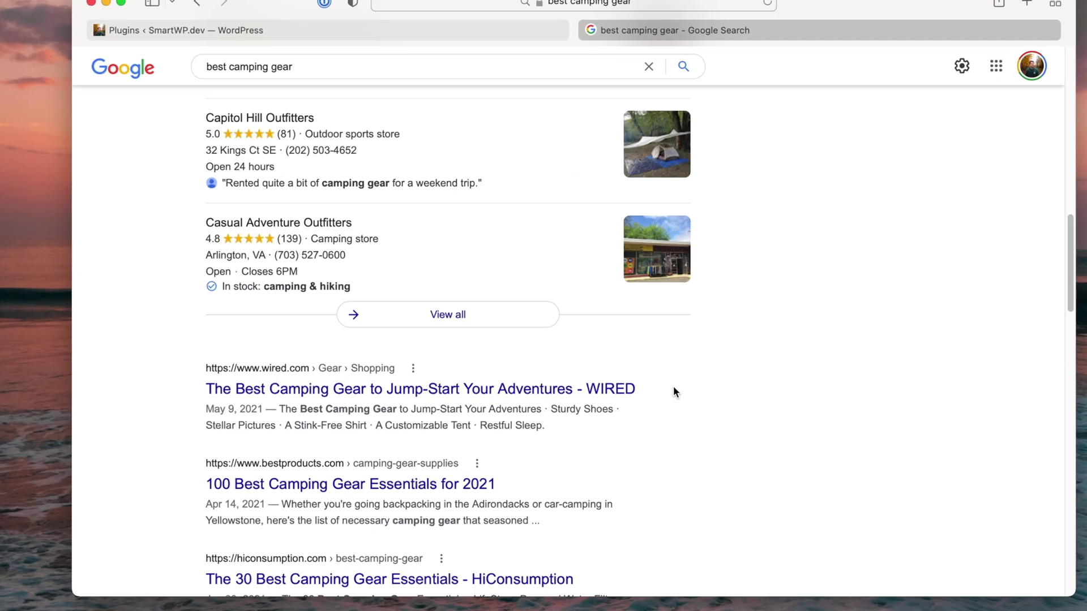
pyautogui.moveTo(674, 387); pyautogui.dragTo(526, 388)
pyautogui.moveTo(462, 341); pyautogui.dragTo(116, 341)
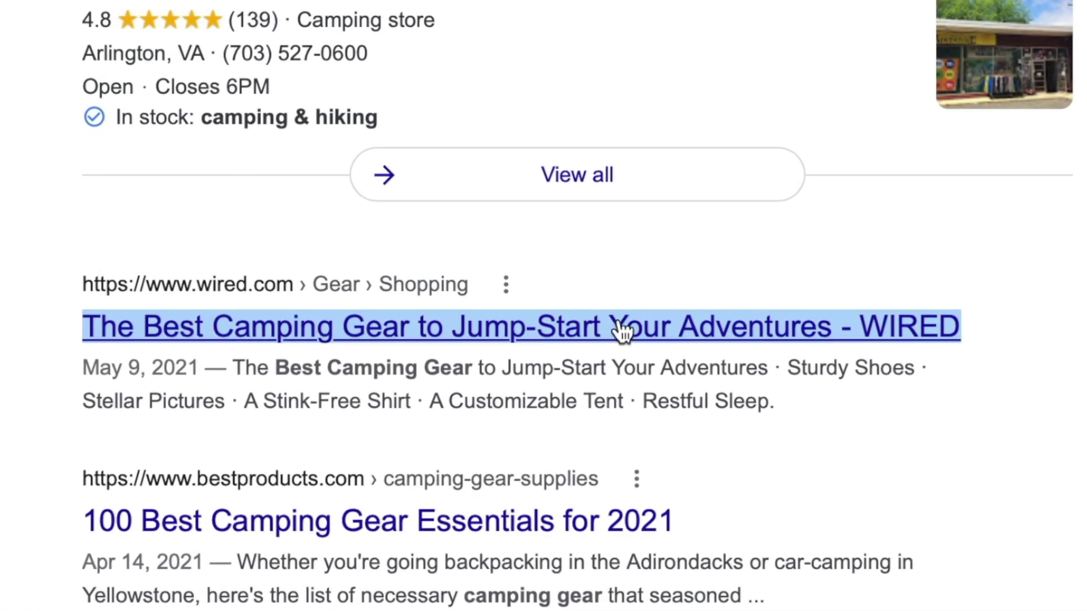
pyautogui.moveTo(233, 367); pyautogui.dragTo(764, 401)
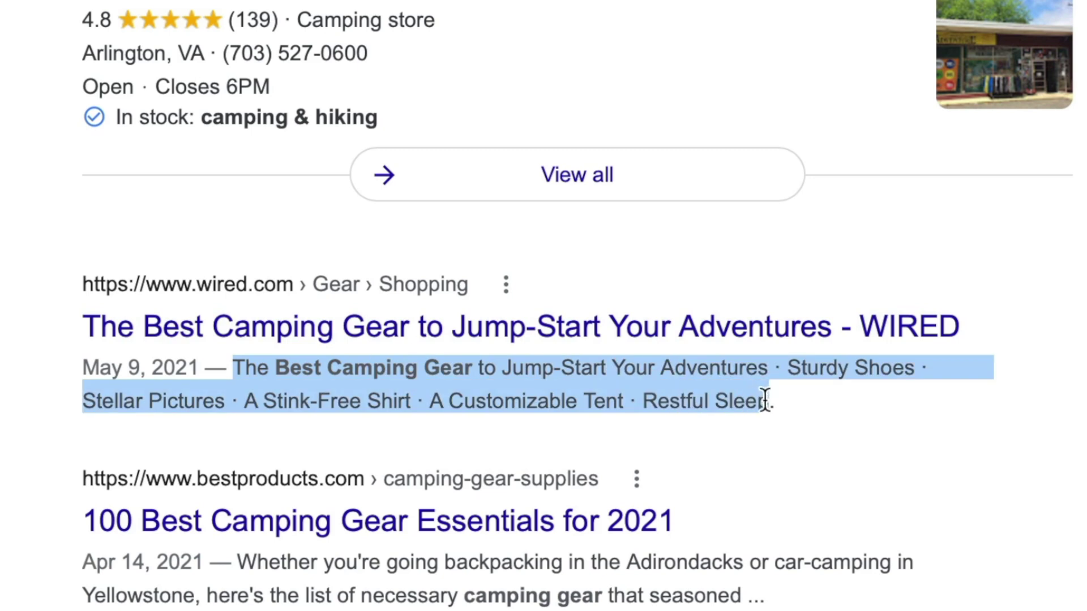
pyautogui.click(888, 398)
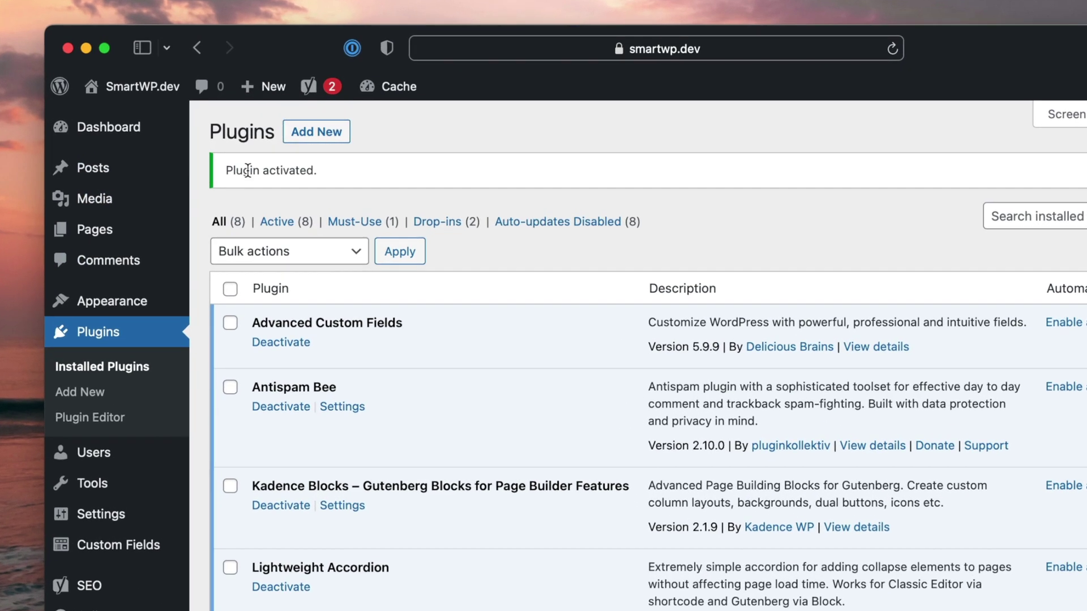
# Open the camping gear post's Yoast SEO panel and select the default SEO title variables
pyautogui.moveTo(115, 173)
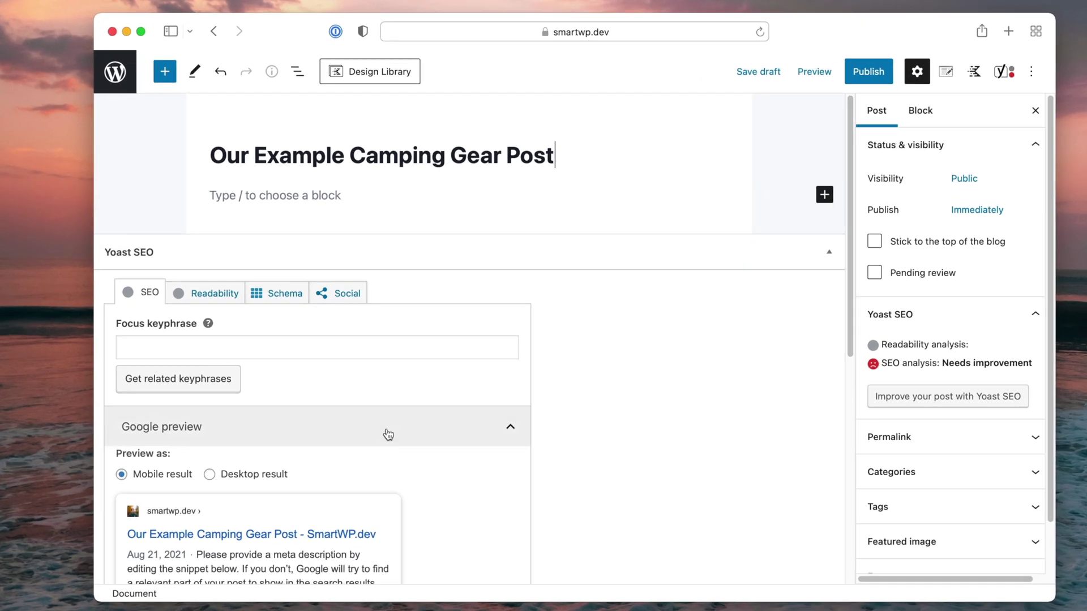
pyautogui.scroll(-6, 414, 399)
pyautogui.scroll(5, 223, 393)
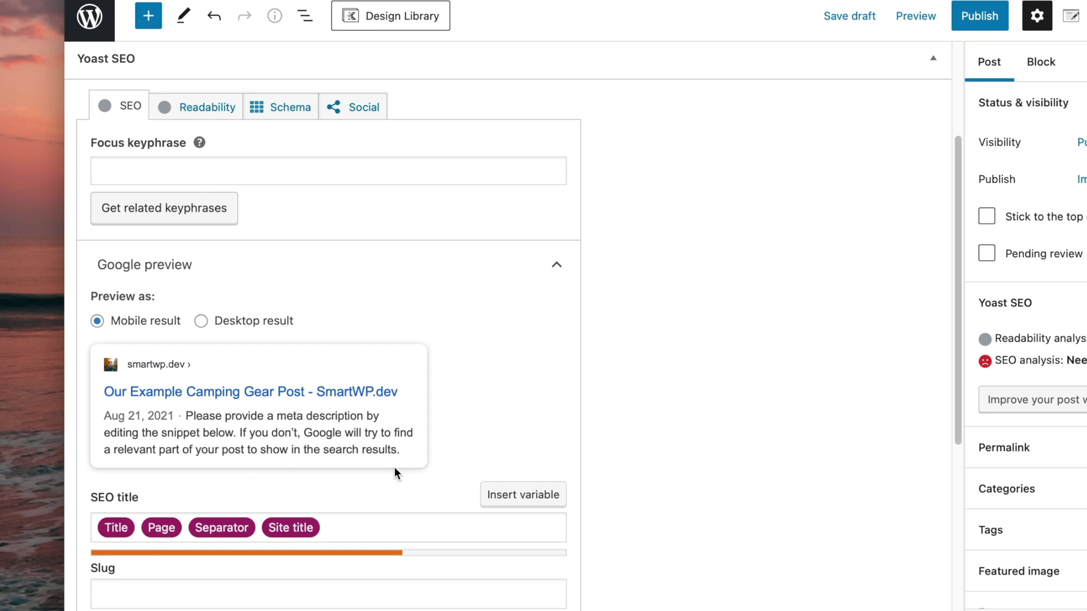
pyautogui.scroll(-1, 342, 460)
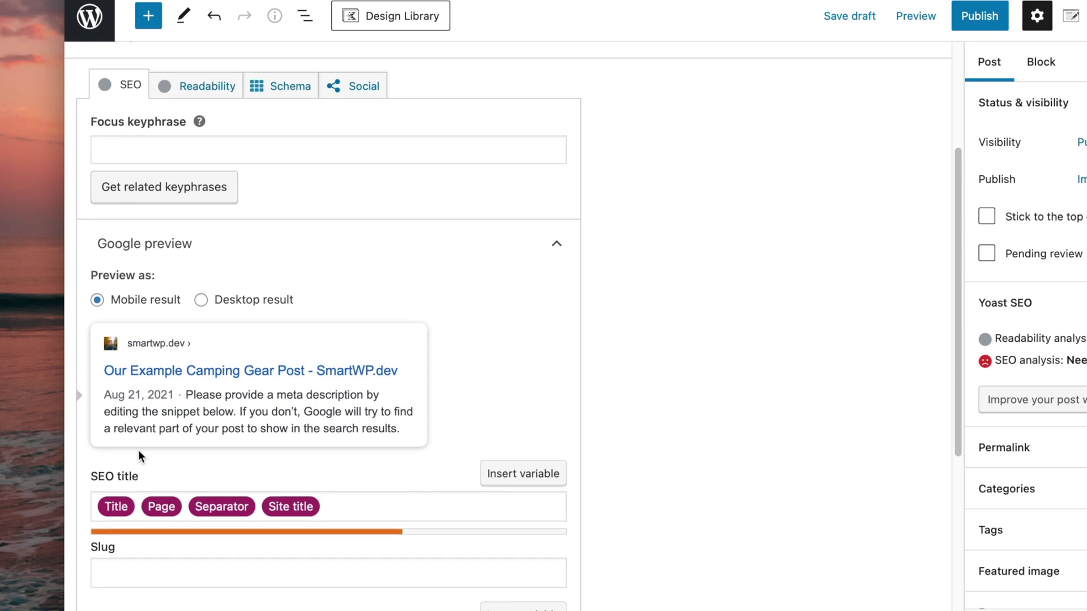
pyautogui.tripleClick(359, 512)
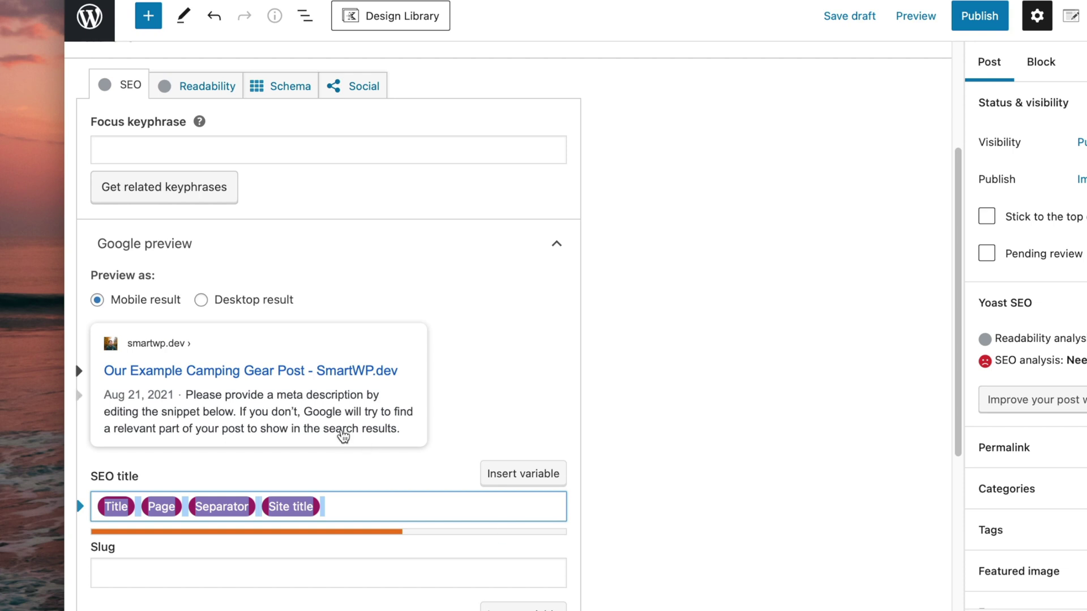
pyautogui.scroll(-3, 165, 511)
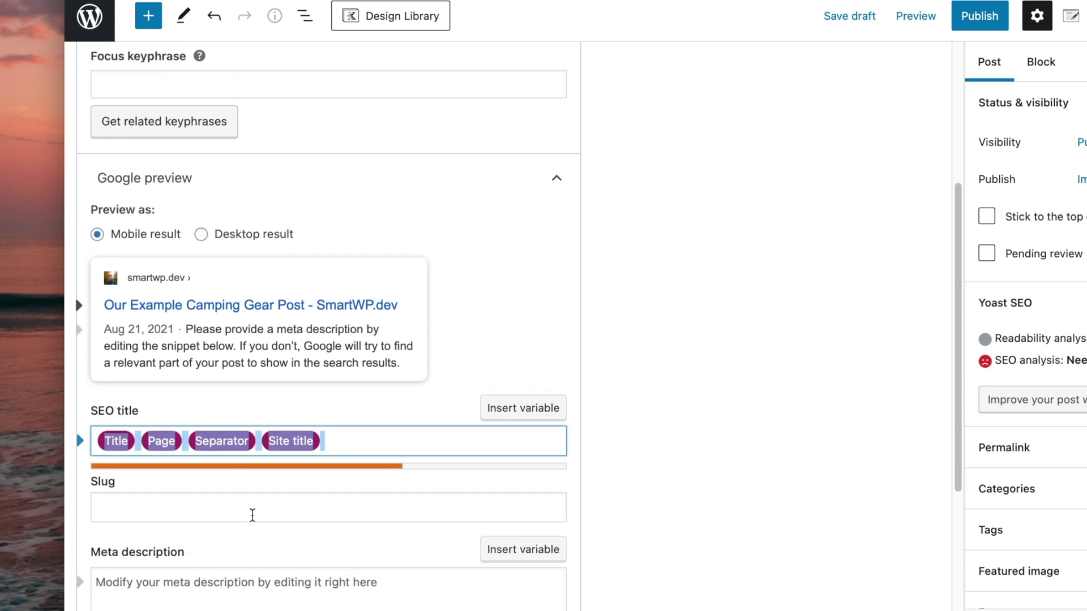
pyautogui.scroll(-2, 253, 515)
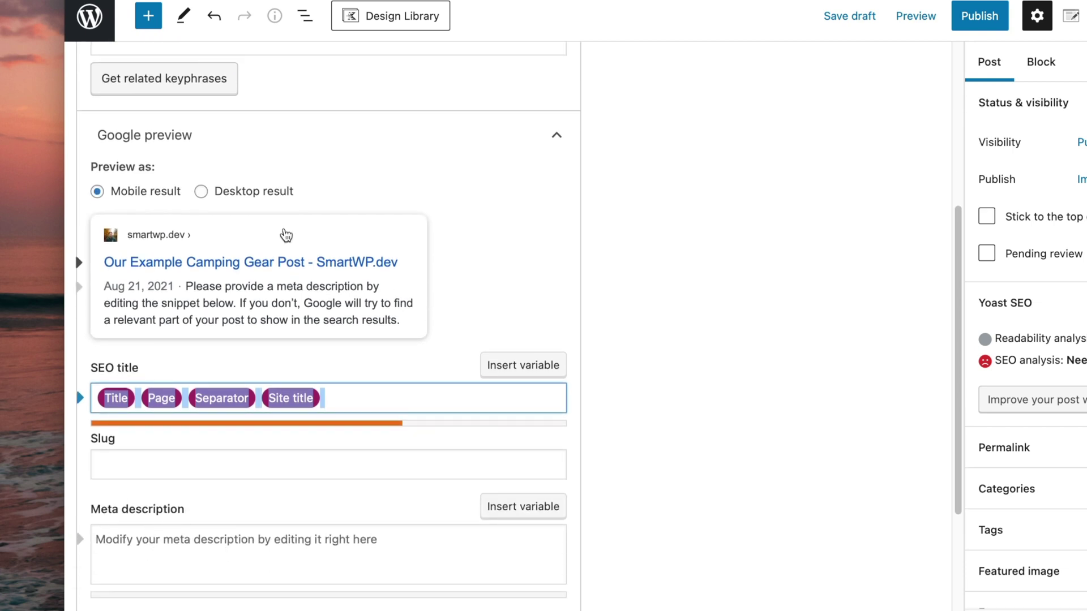
# Replace the default SEO title with 'Best Camping Gear' followed by the Current year variable
pyautogui.moveTo(343, 398); pyautogui.dragTo(90, 398)
pyautogui.press('BackSpace')
pyautogui.write('Best Camping ')
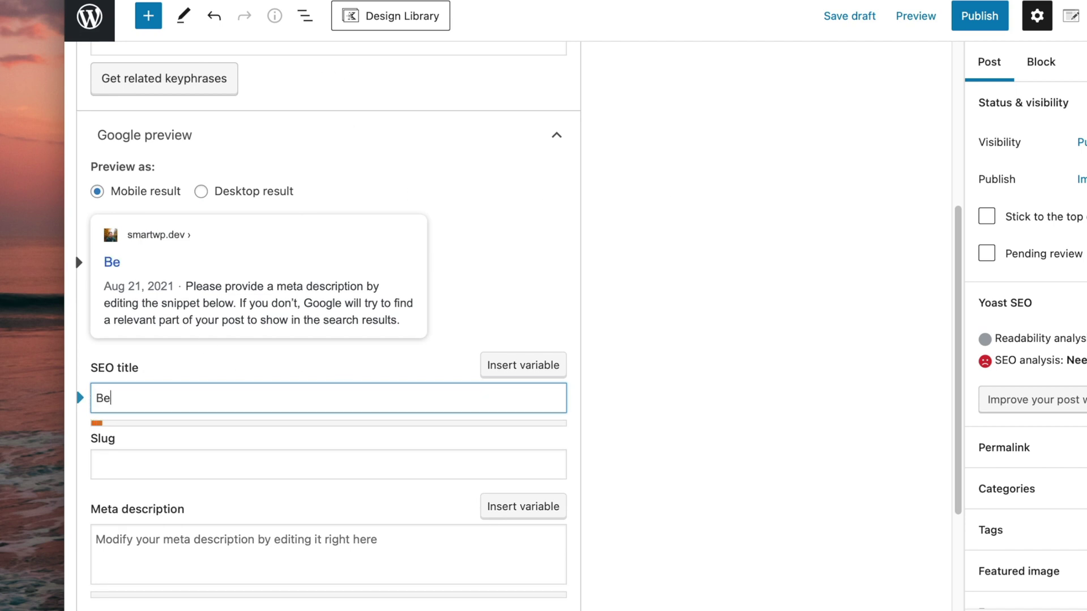
pyautogui.write('Gear')
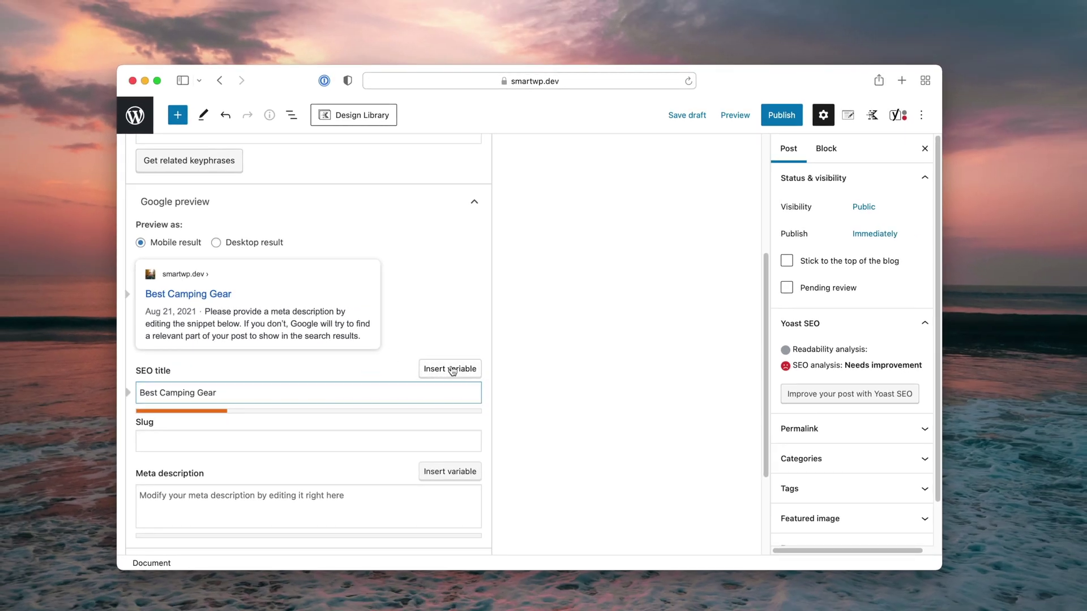
pyautogui.write(' %%currentyear')
pyautogui.press('Return')
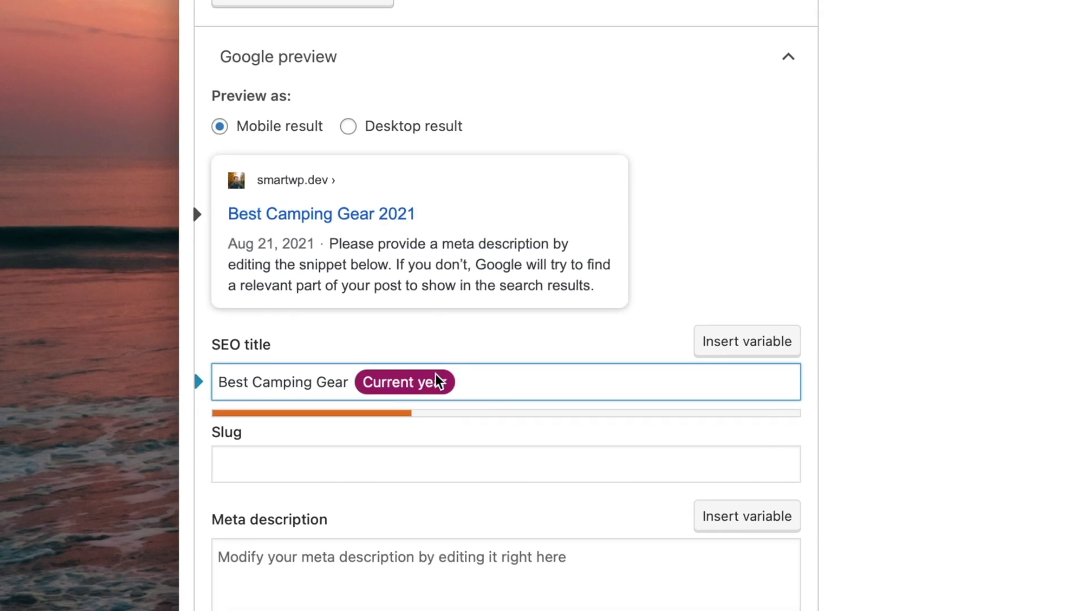
pyautogui.write('%')
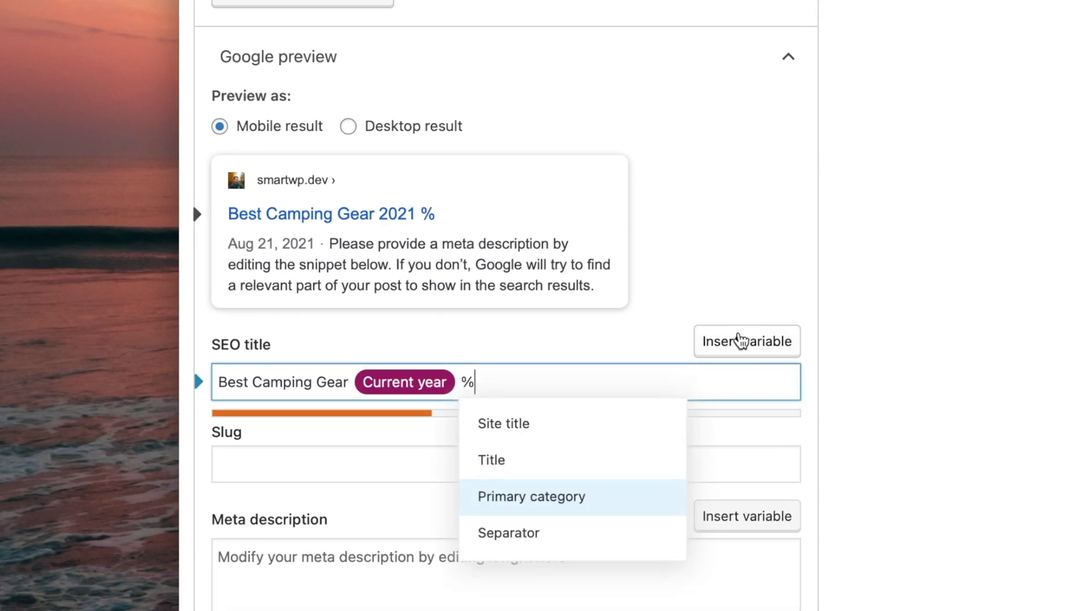
pyautogui.click(547, 545)
pyautogui.write('%')
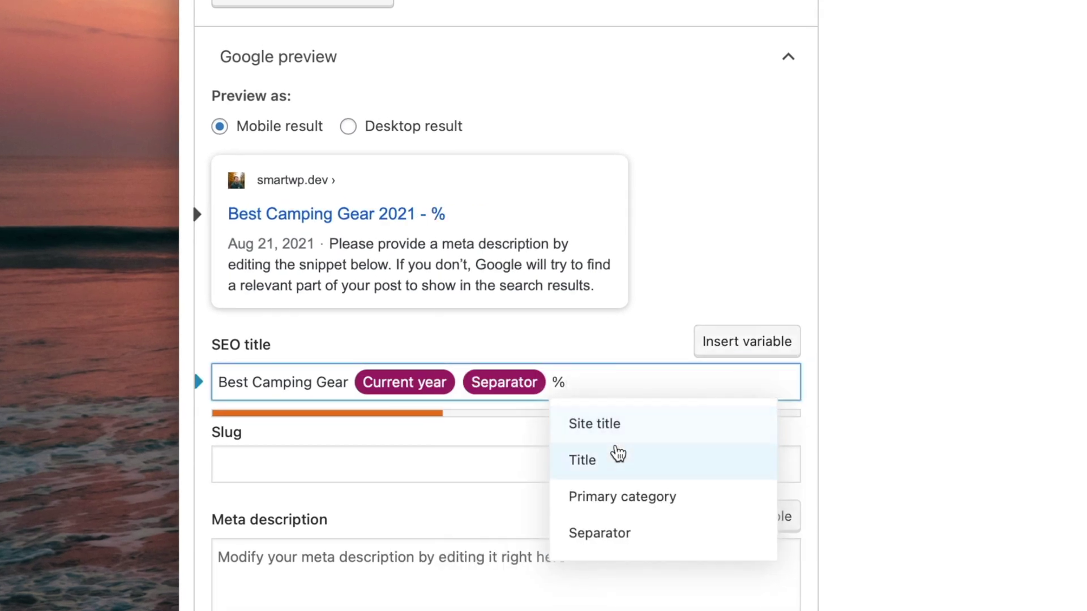
pyautogui.click(594, 422)
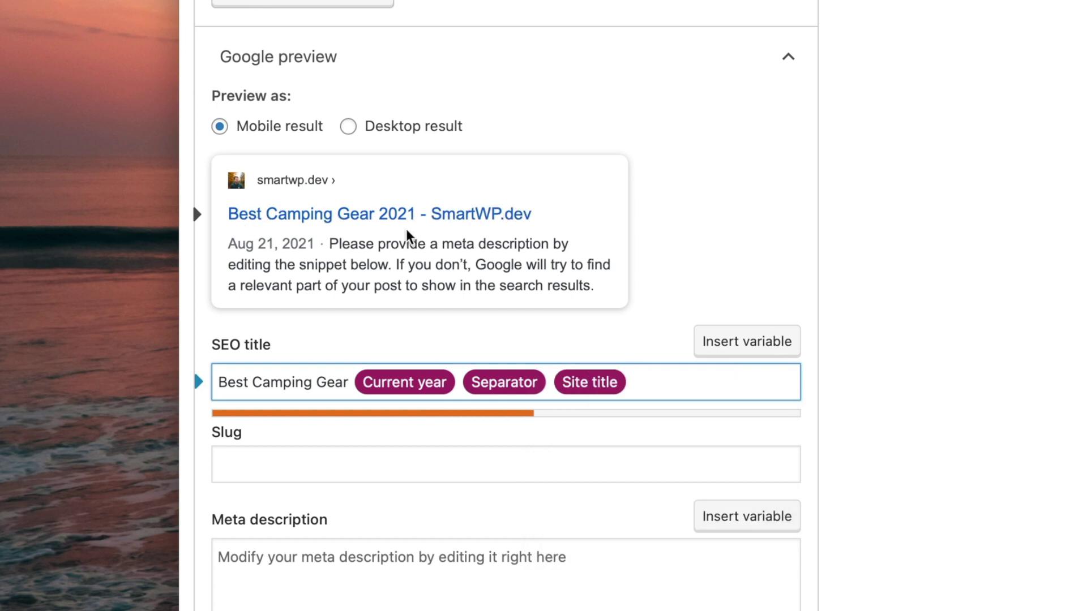
pyautogui.moveTo(668, 385); pyautogui.dragTo(468, 379)
pyautogui.press('BackSpace')
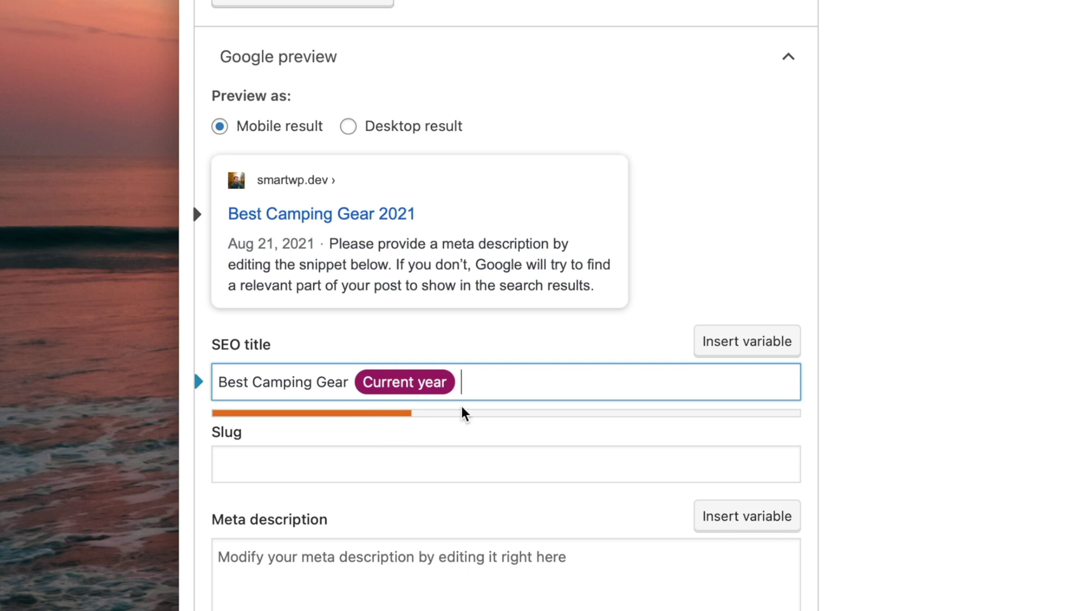
# Append '(Including Popular Brands)' to the SEO title and compare desktop and mobile previews
pyautogui.write('(Including Popular Brands)')
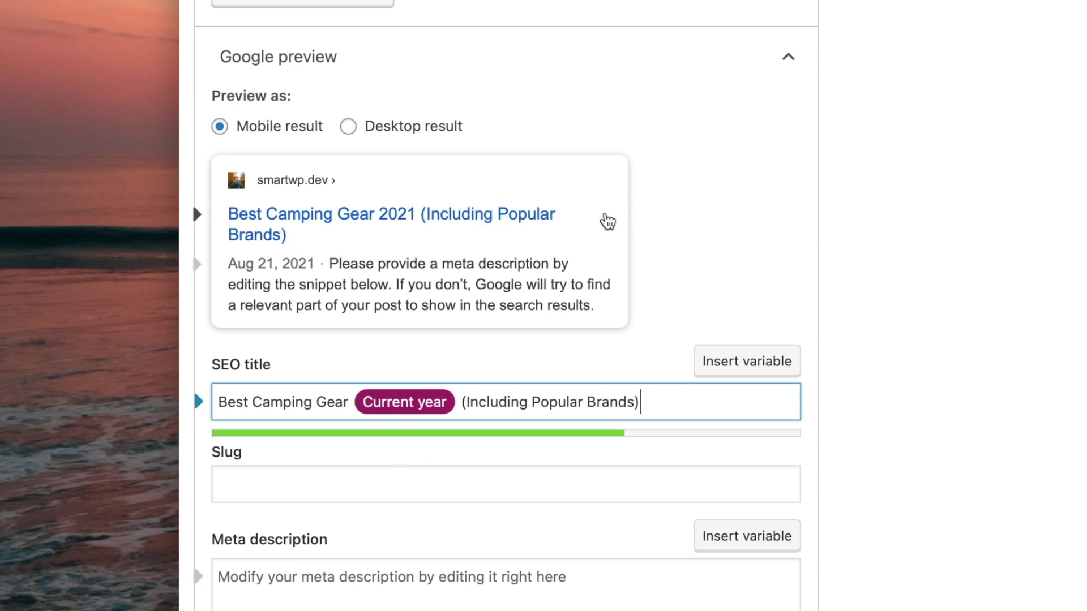
pyautogui.click(348, 126)
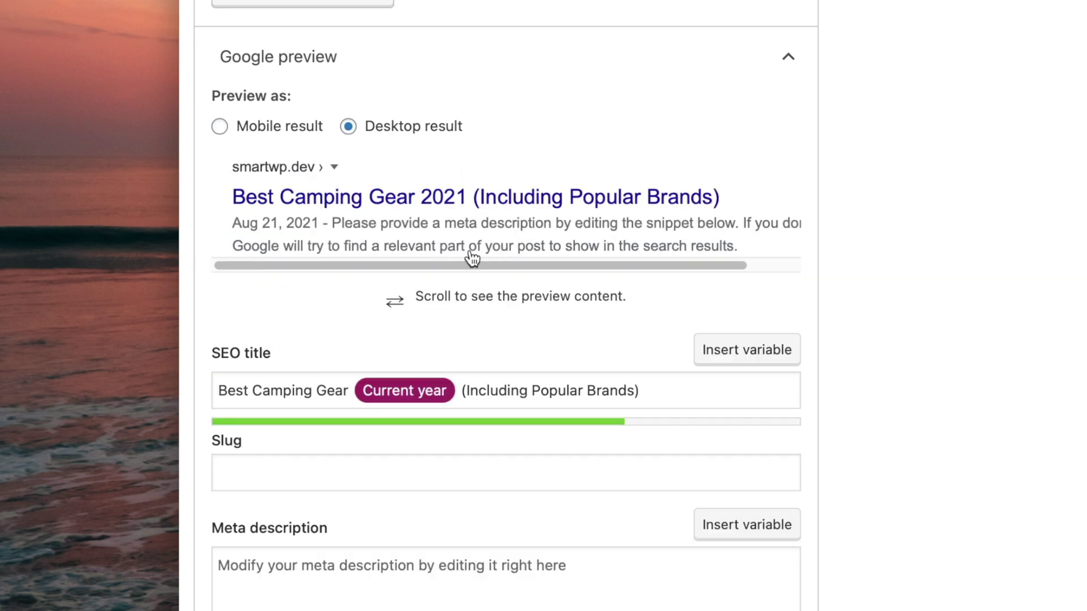
pyautogui.click(258, 126)
pyautogui.click(395, 129)
pyautogui.click(263, 128)
pyautogui.click(402, 126)
pyautogui.click(223, 128)
# Enter a meta description about the best camping gear from REI and Patagonia, trimming leftover text
pyautogui.scroll(-3, 344, 516)
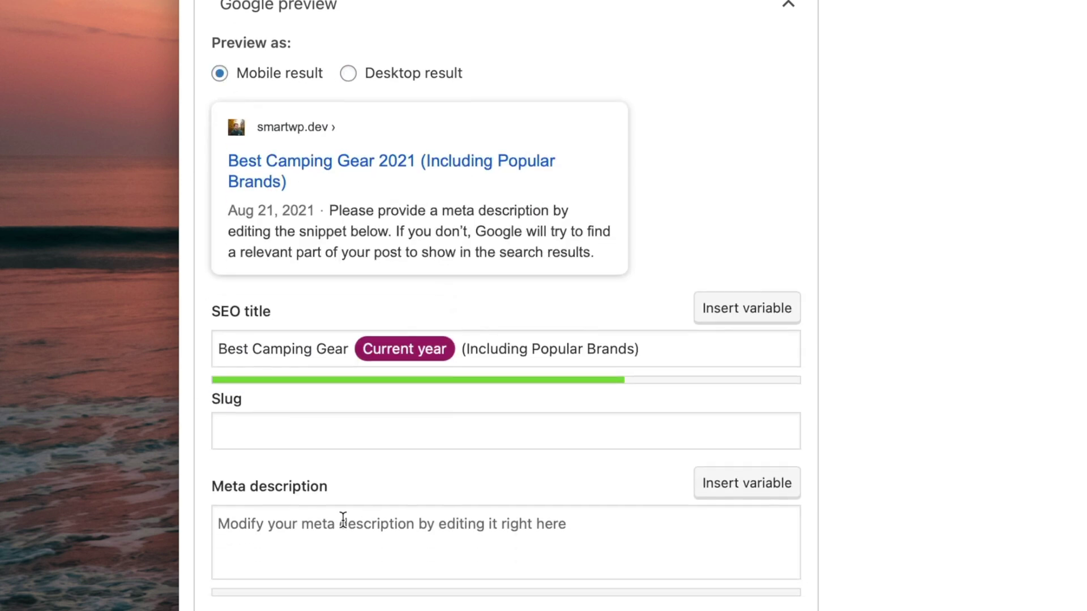
pyautogui.click(350, 490)
pyautogui.write('Meta')
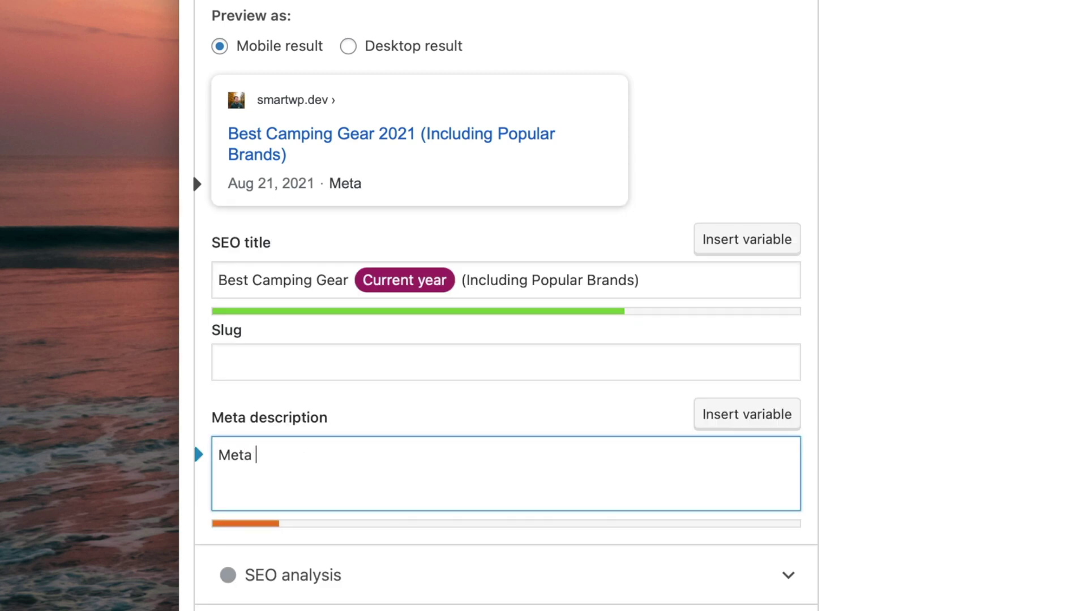
pyautogui.hotkey('ctrl', 'a')
pyautogui.write('Here we go over all of the best camping gear money can buy from top brands like REI and Patagonia (plus more!).')
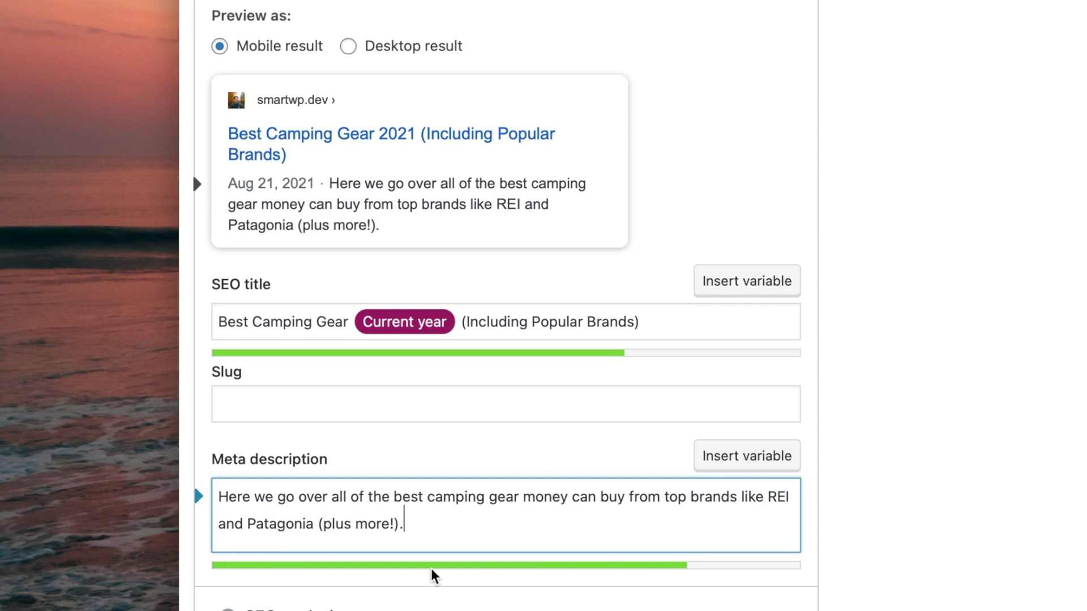
pyautogui.write('Looking or the best tent check out this..')
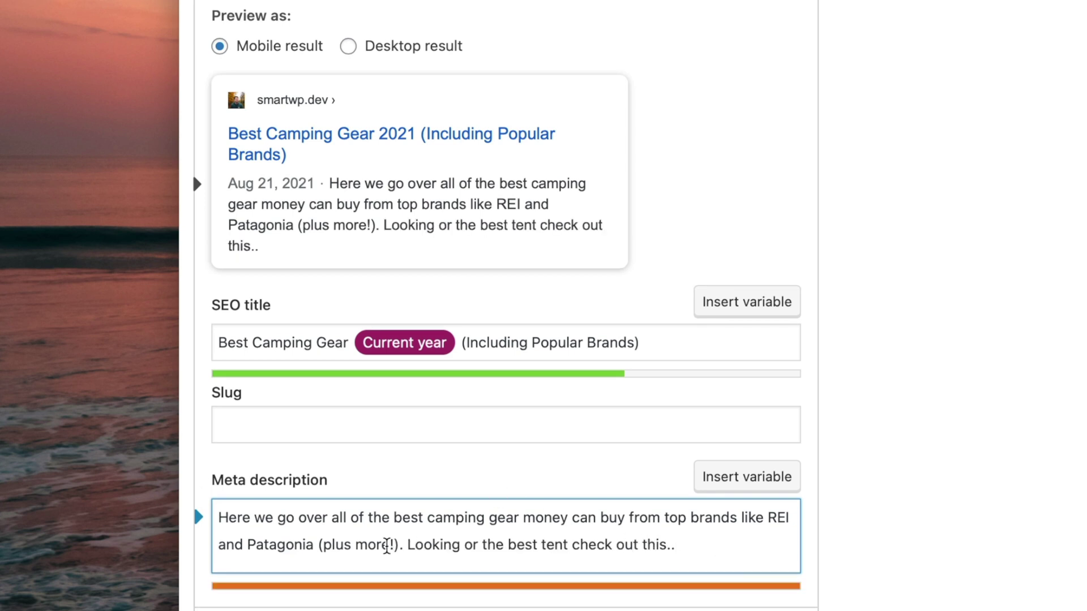
pyautogui.moveTo(406, 545); pyautogui.dragTo(643, 544)
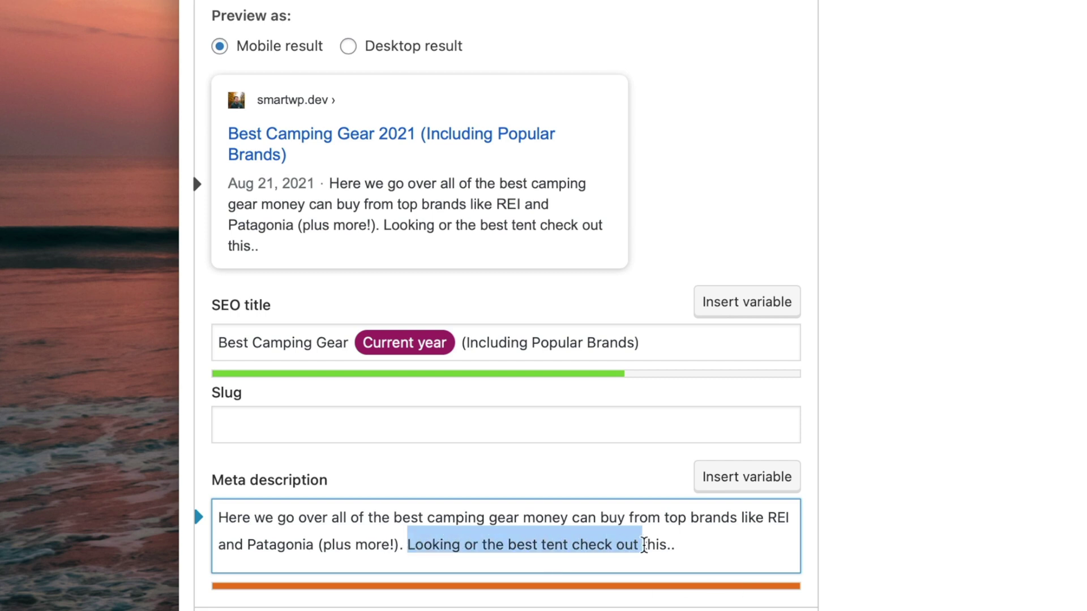
pyautogui.press('BackSpace')
pyautogui.moveTo(404, 524); pyautogui.dragTo(441, 525)
pyautogui.press('BackSpace')
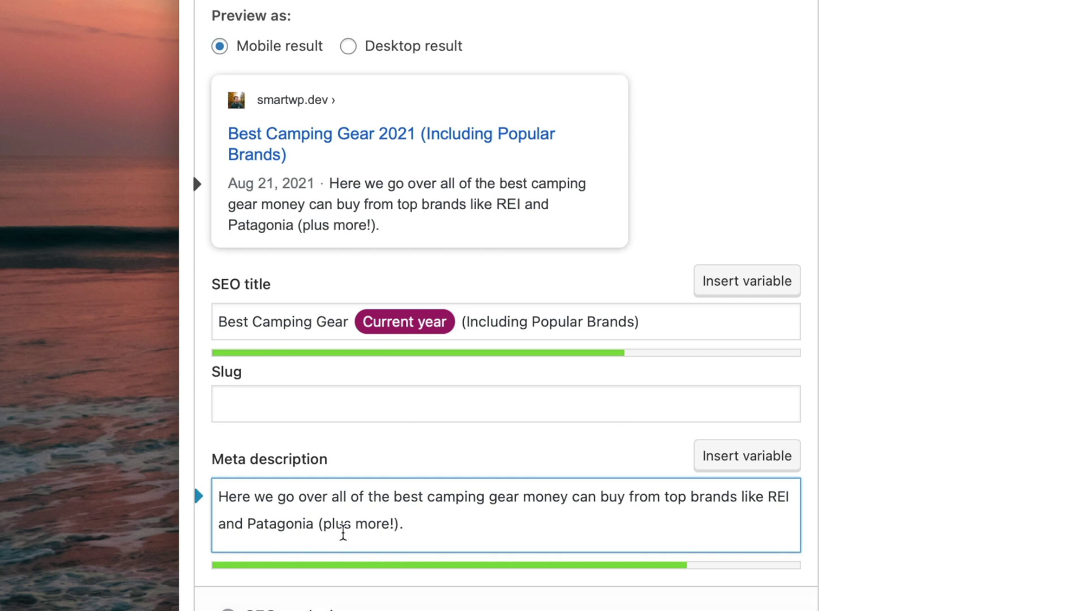
pyautogui.scroll(-5, 527, 434)
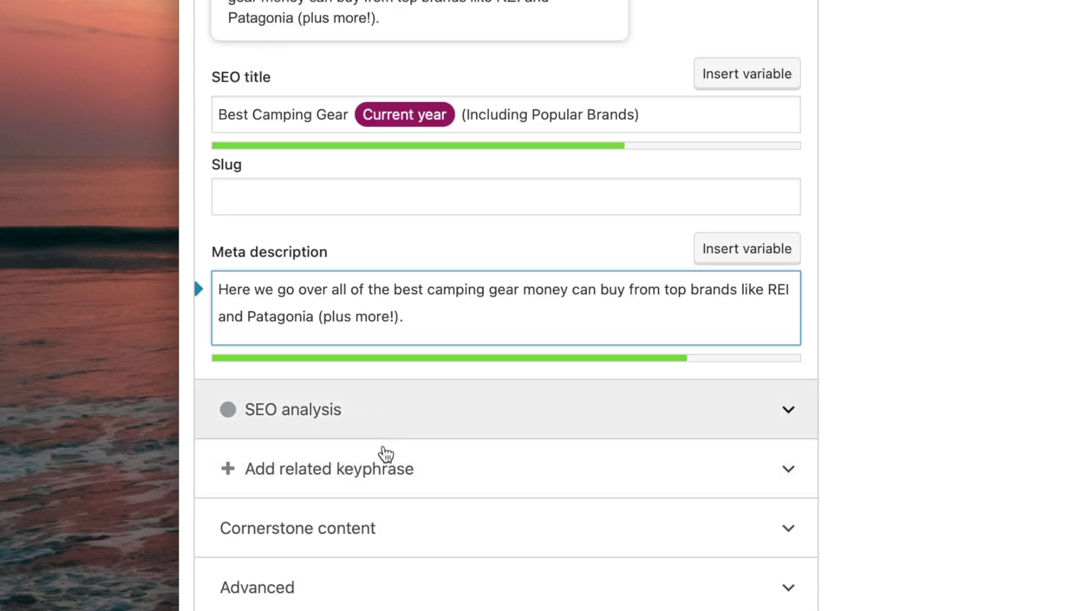
pyautogui.scroll(2, 570, 473)
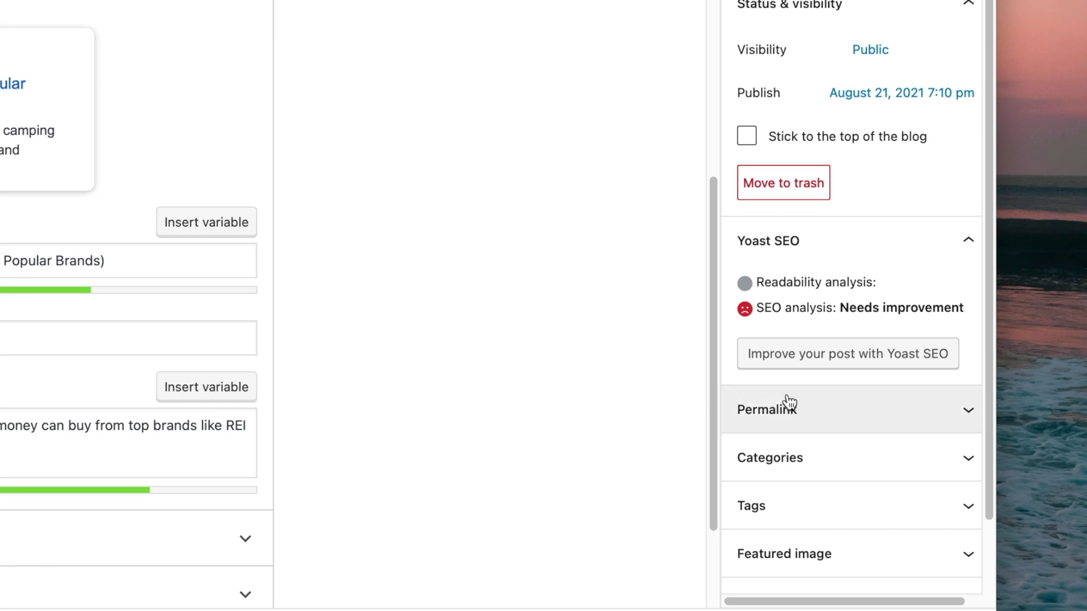
# Replace the 'our-example-camping-gear-post' URL slug with a shorter best-camping keyword slug
pyautogui.click(847, 421)
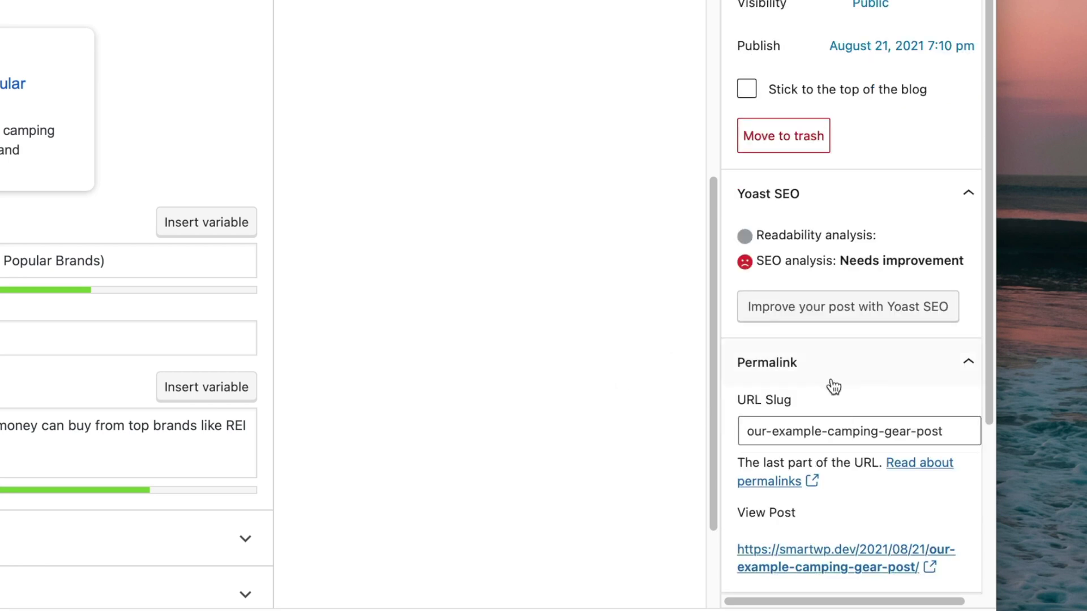
pyautogui.moveTo(946, 432); pyautogui.dragTo(636, 419)
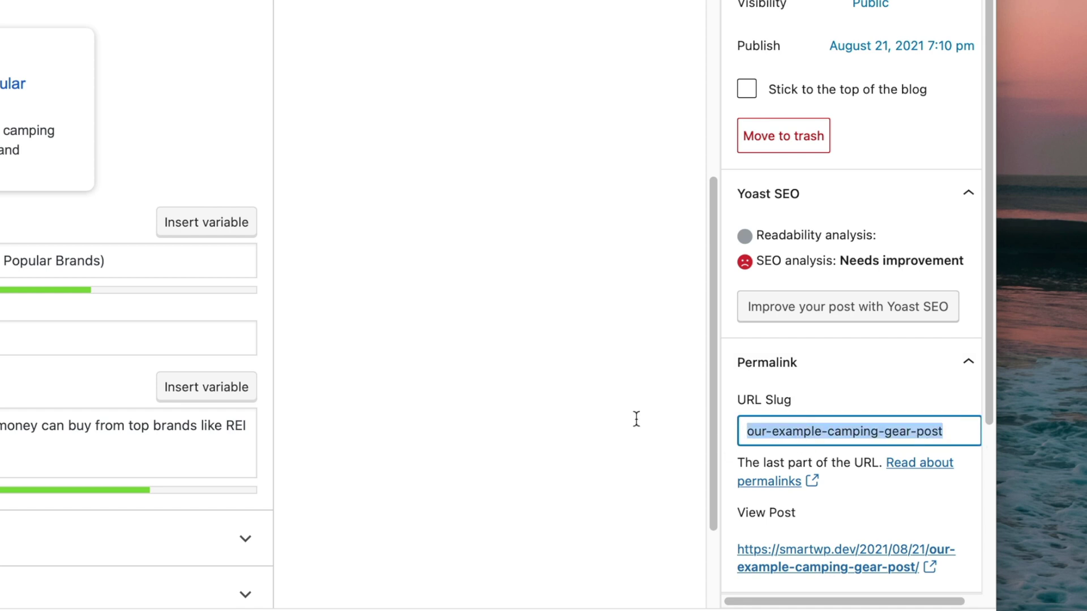
pyautogui.write('bes')
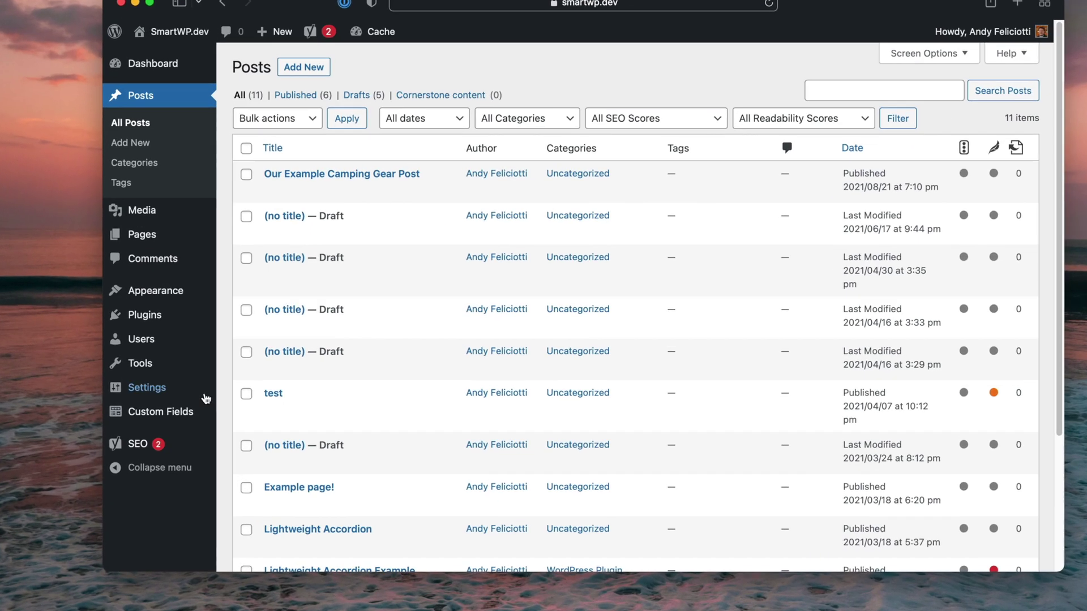
# Change the permalink structure from Day and name to Post name and save
pyautogui.moveTo(167, 408)
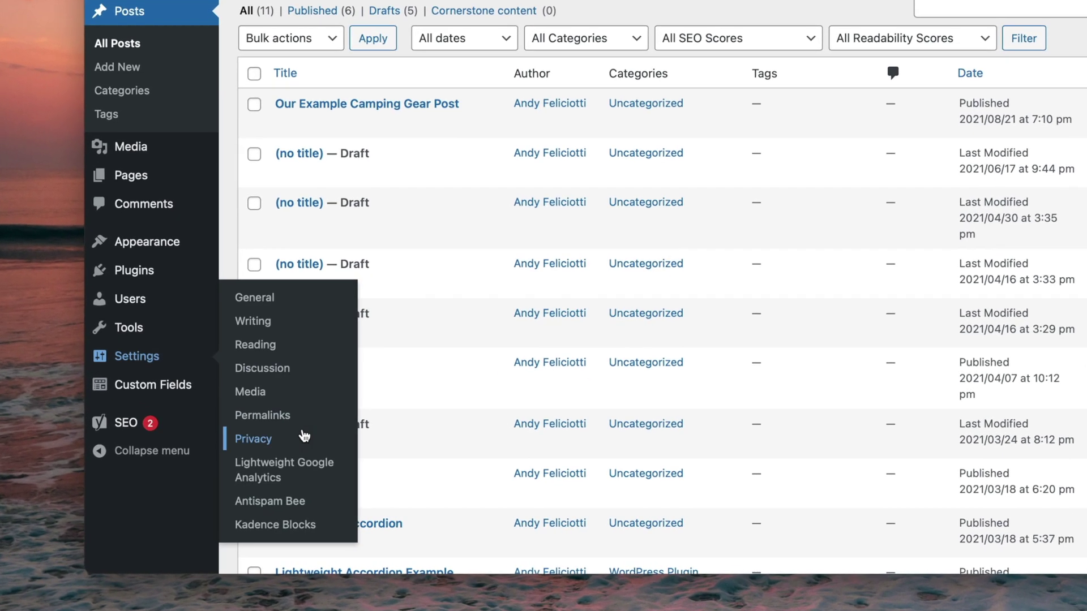
pyautogui.click(305, 417)
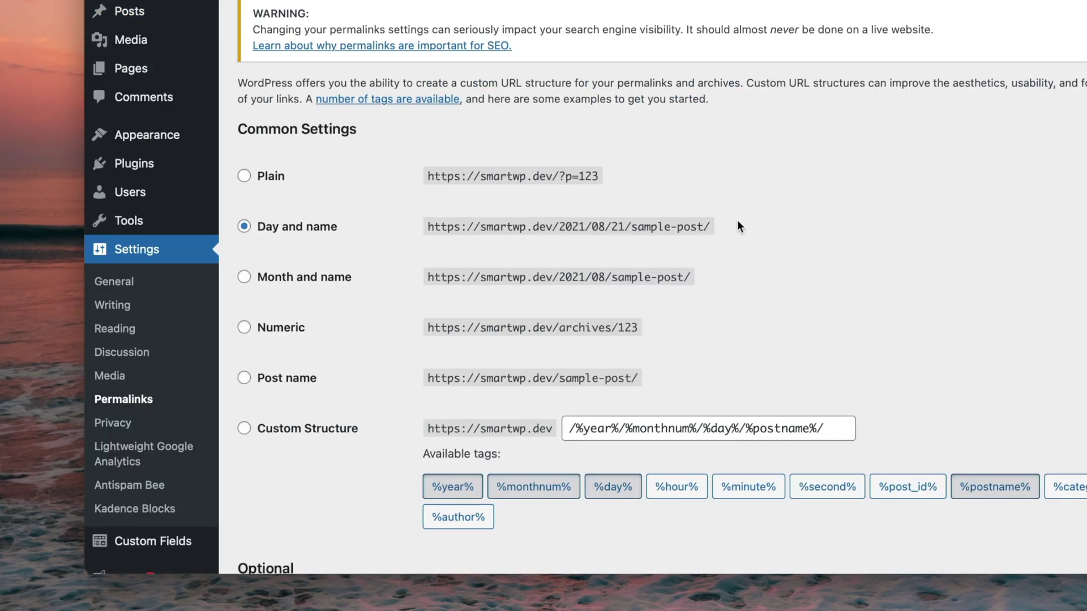
pyautogui.moveTo(712, 227); pyautogui.dragTo(541, 228)
pyautogui.moveTo(469, 221); pyautogui.dragTo(577, 227)
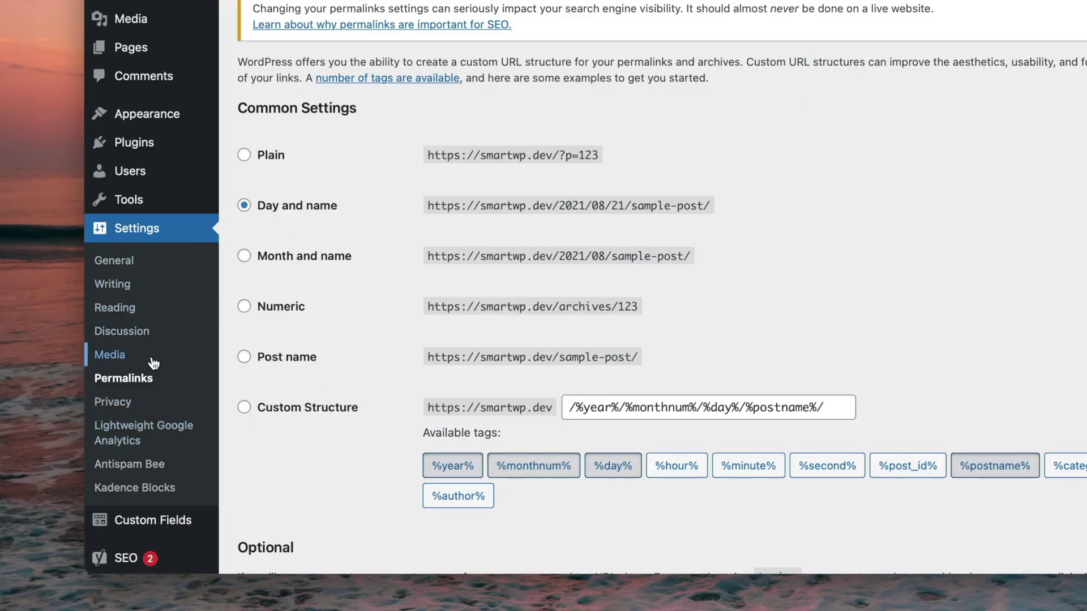
pyautogui.click(285, 360)
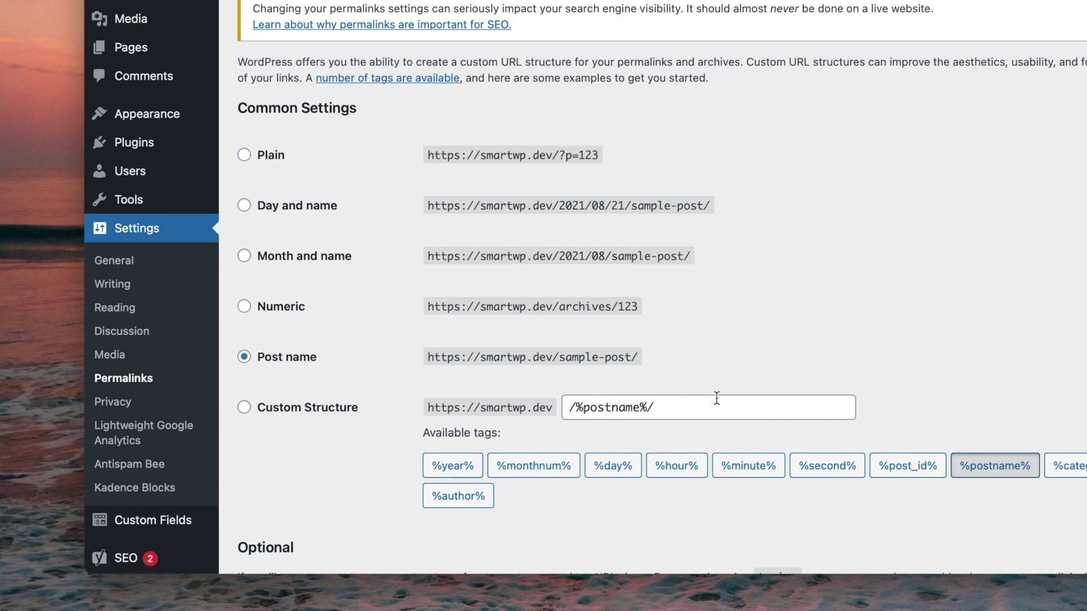
pyautogui.scroll(-3, 716, 398)
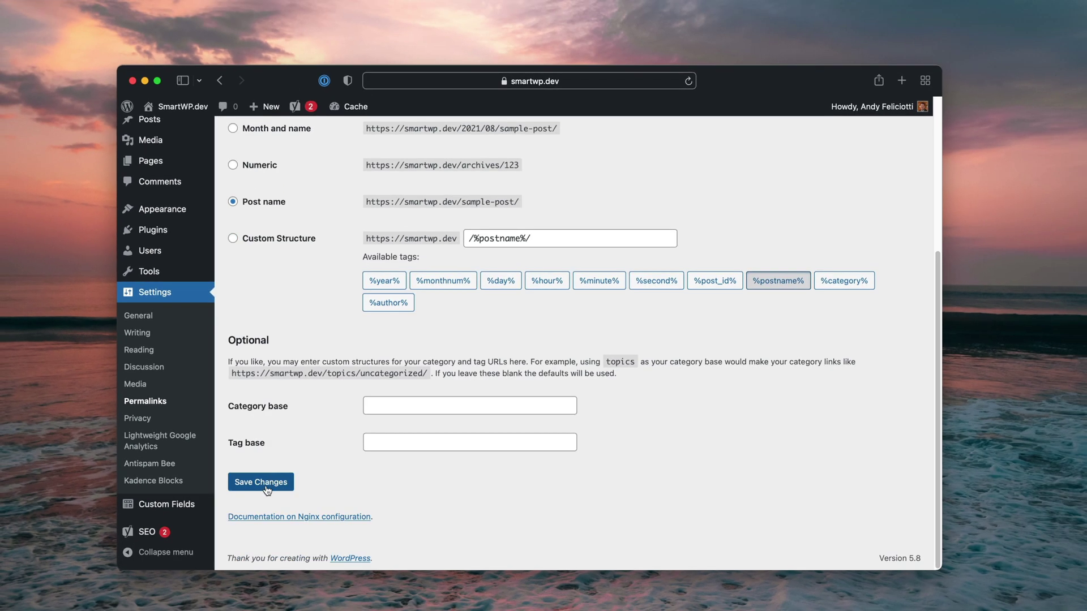
pyautogui.click(266, 482)
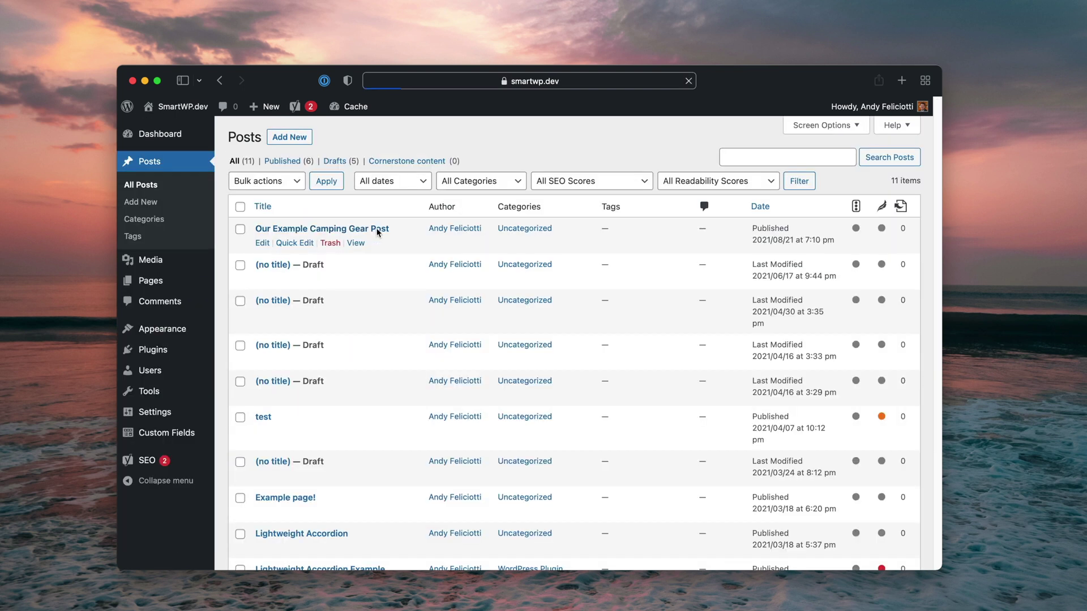
# Confirm the camping gear post's permalink now reads smartwp.dev/best-camping-gear/ without a date
pyautogui.click(377, 229)
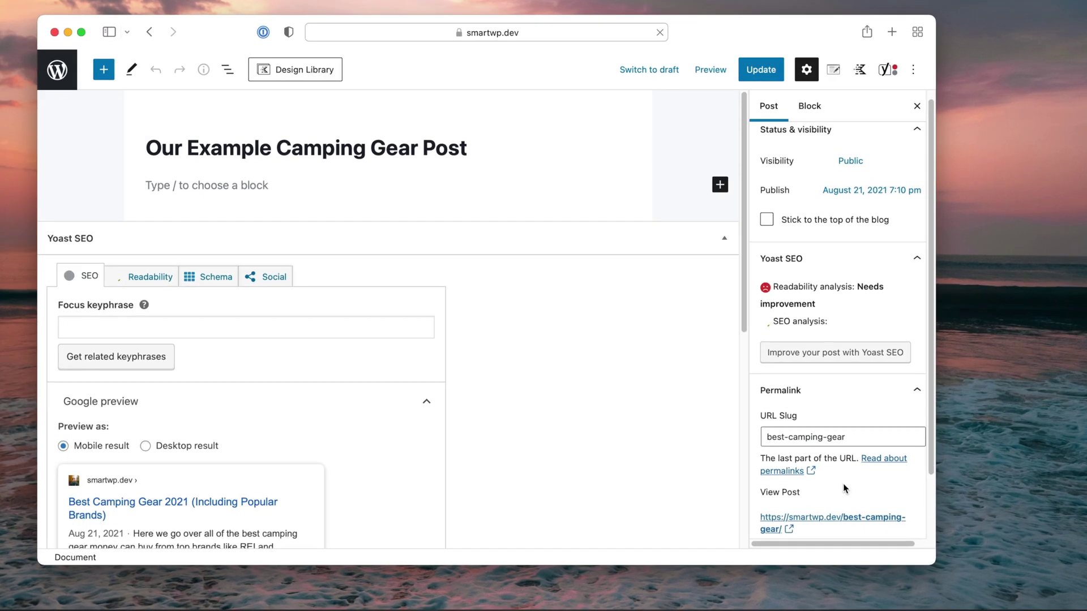
pyautogui.scroll(-3, 858, 516)
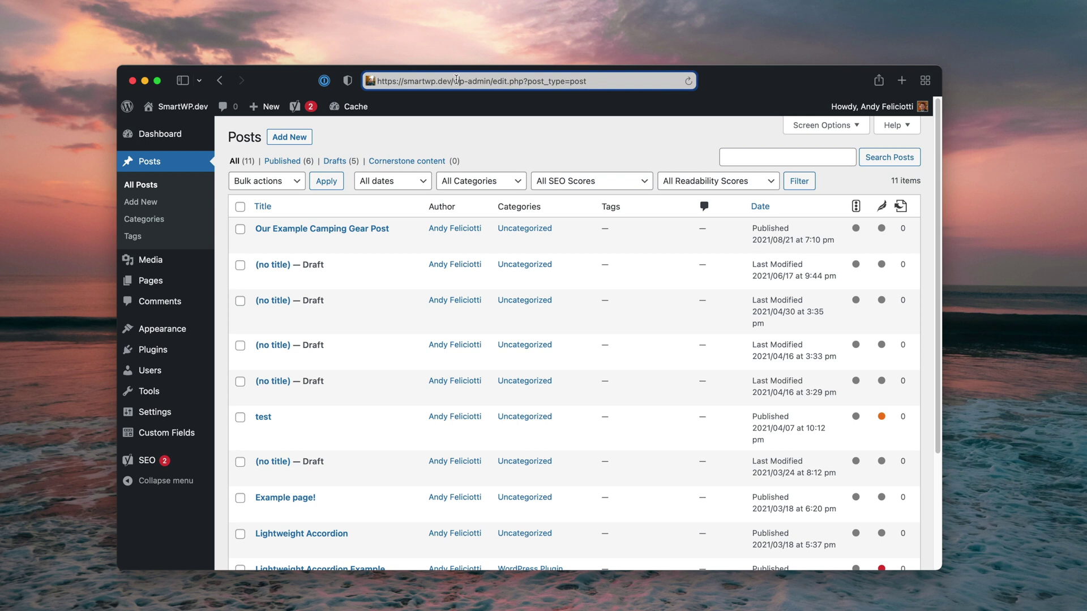
pyautogui.click(456, 81)
# Review the Yoast sitemap at smartwp.dev/sitemap.xml, then open Google Search Console
pyautogui.press('super+shift+Right')
pyautogui.press('BackSpace')
pyautogui.write('si')
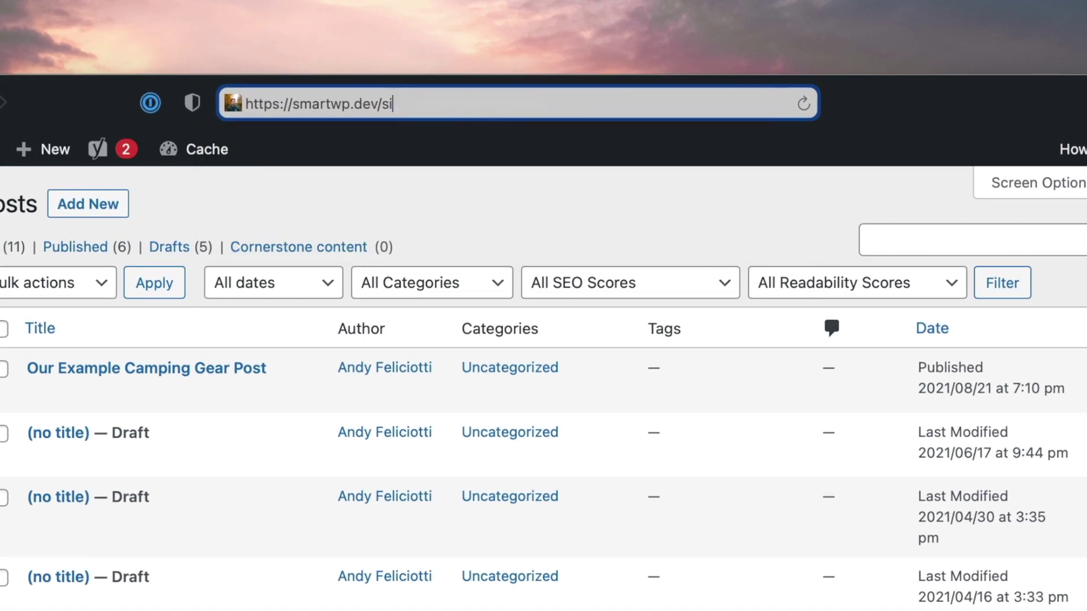
pyautogui.write('temap.xml')
pyautogui.press('Return')
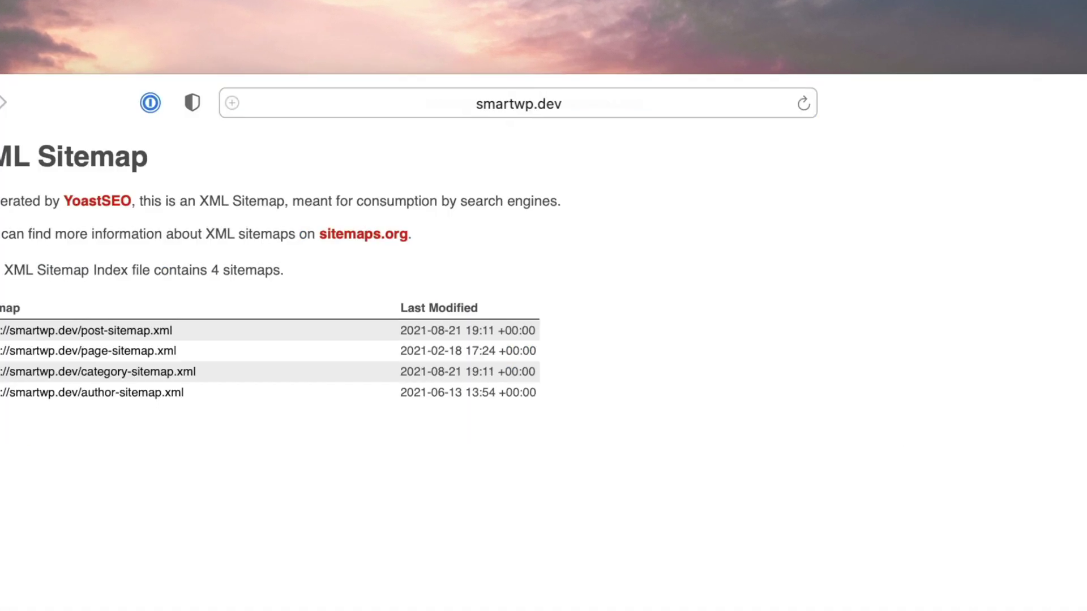
pyautogui.moveTo(6, 201); pyautogui.dragTo(500, 202)
pyautogui.click(636, 222)
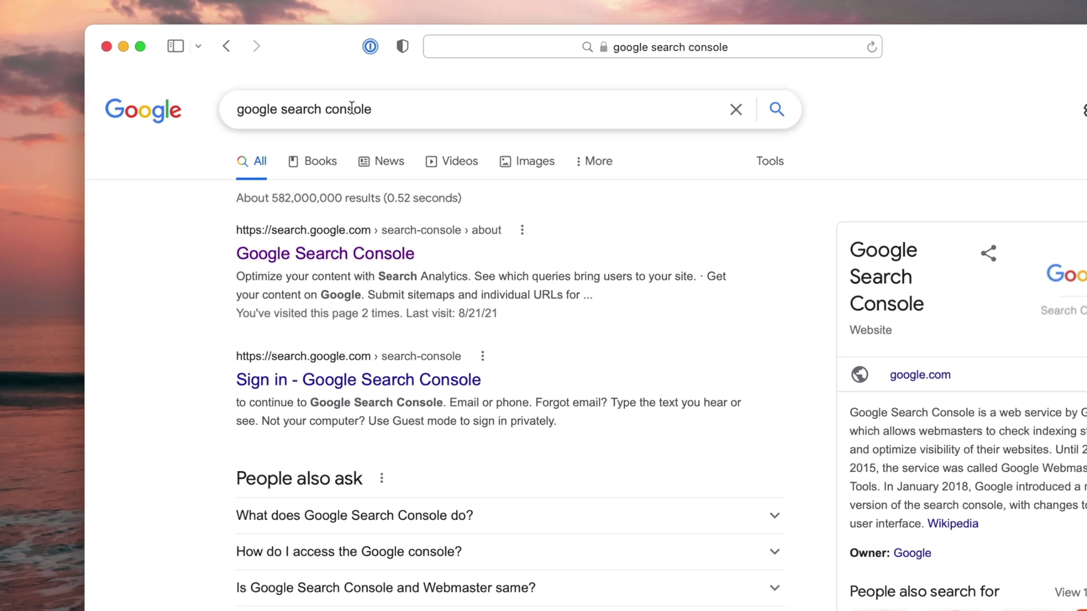
pyautogui.click(324, 255)
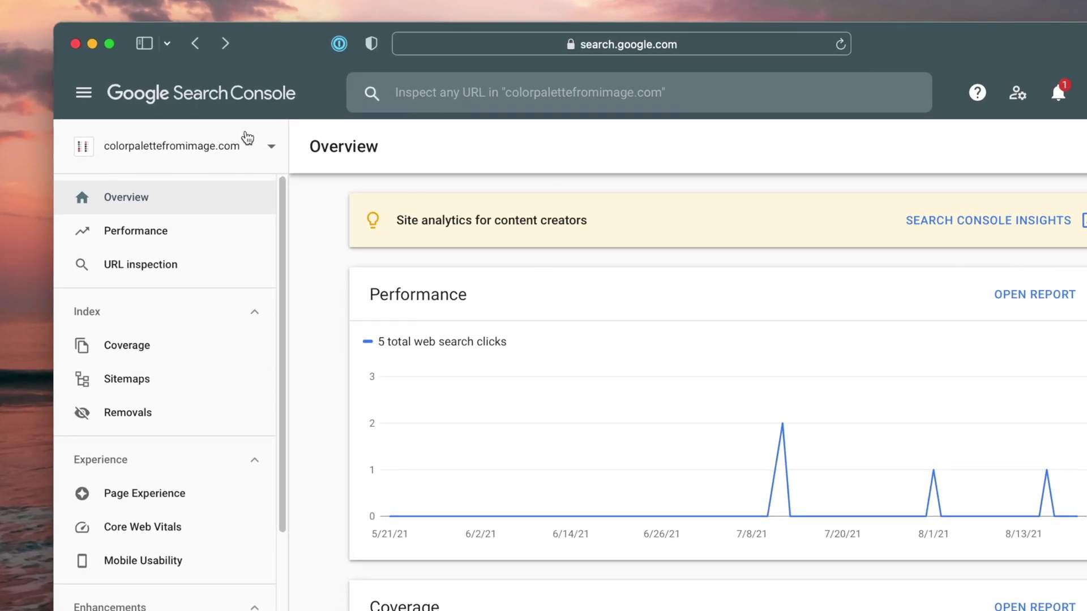
pyautogui.click(248, 137)
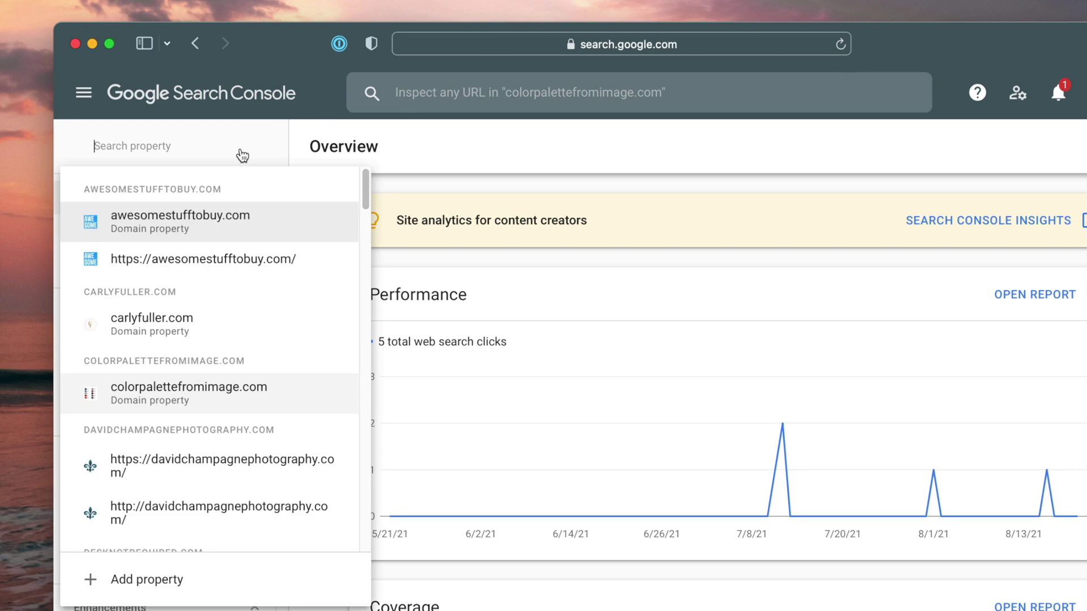
pyautogui.click(146, 578)
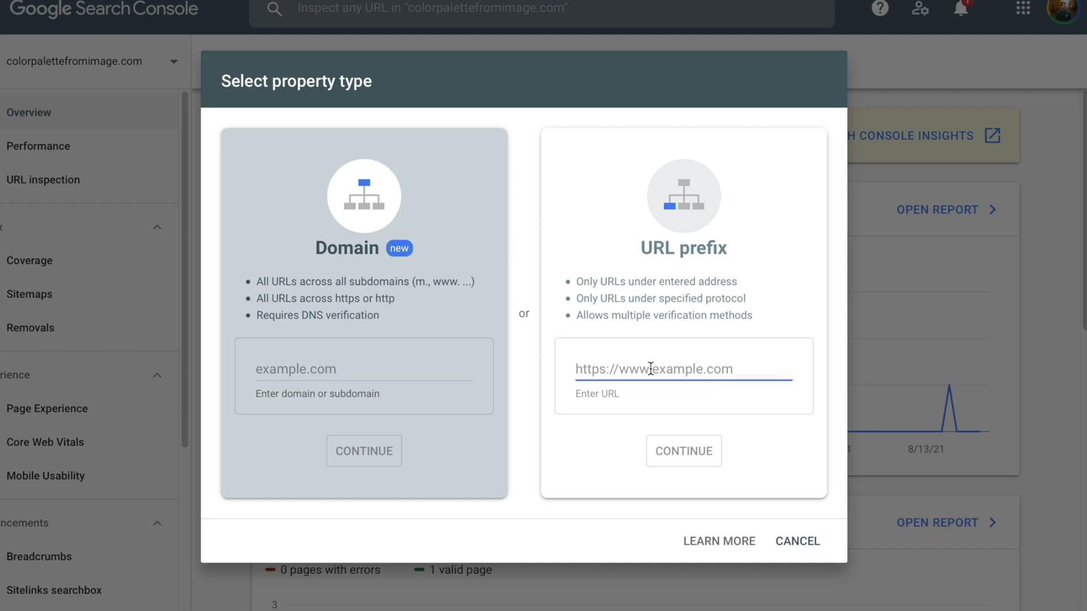
pyautogui.write('https://smartwp.dev')
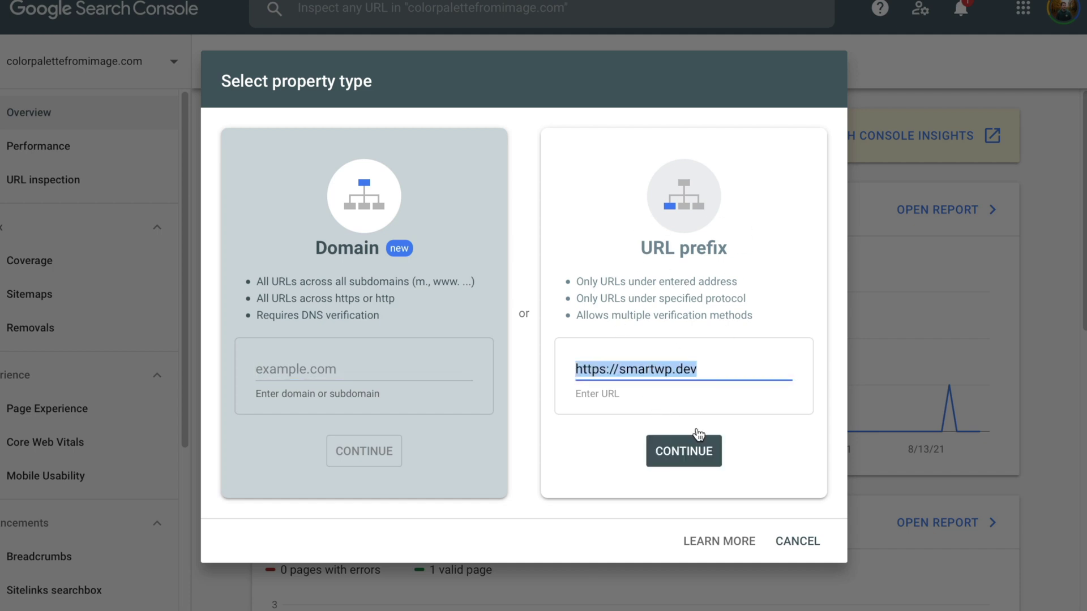
pyautogui.click(684, 451)
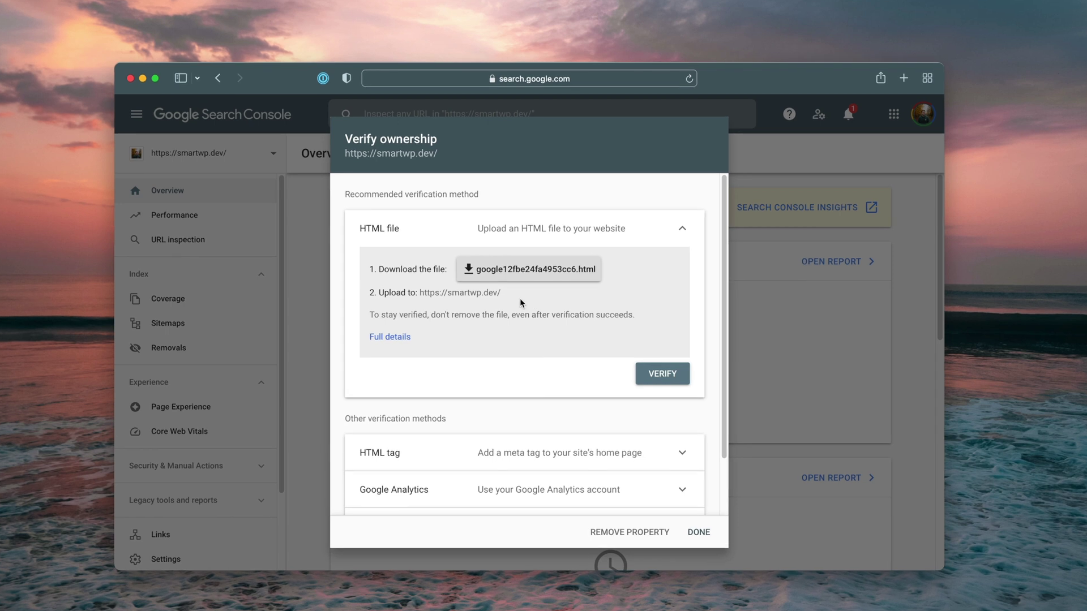
# Copy the HTML tag verification meta tag for smartwp.dev
pyautogui.scroll(-3, 541, 299)
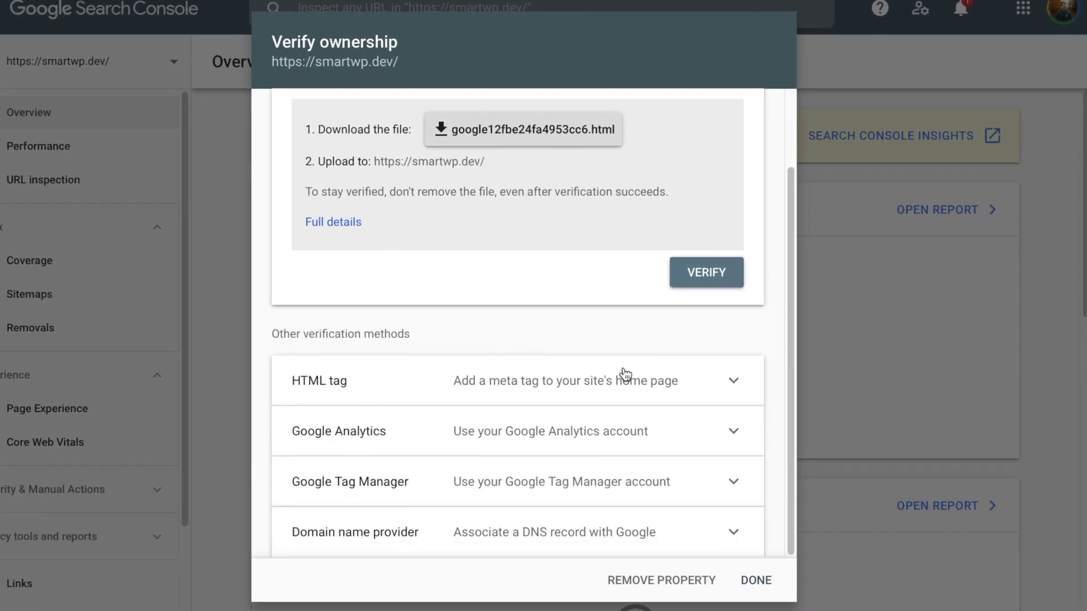
pyautogui.click(450, 378)
pyautogui.scroll(-5, 496, 345)
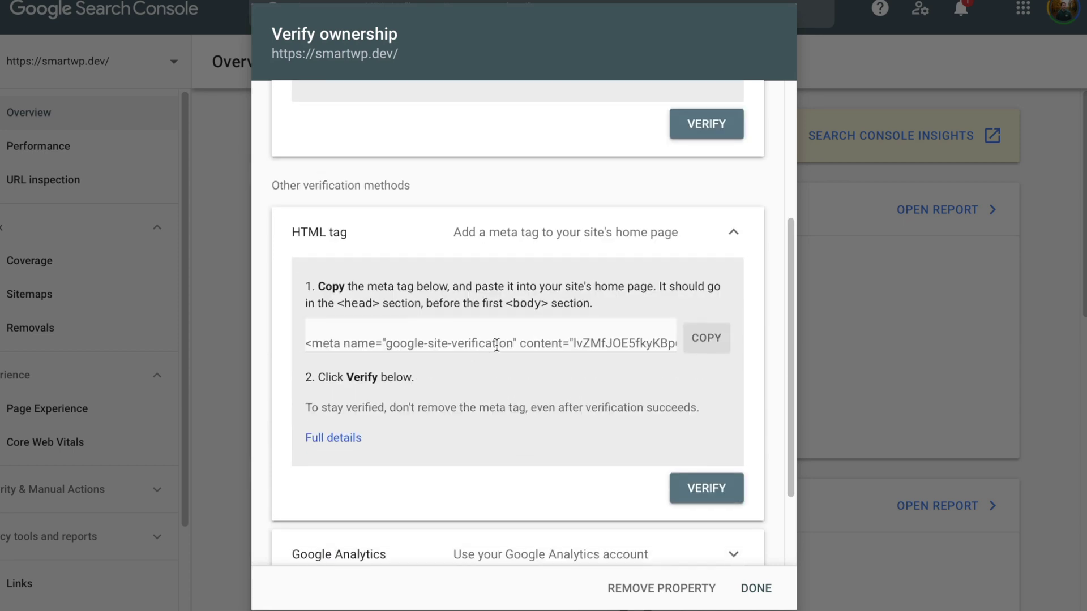
pyautogui.click(628, 343)
pyautogui.click(704, 338)
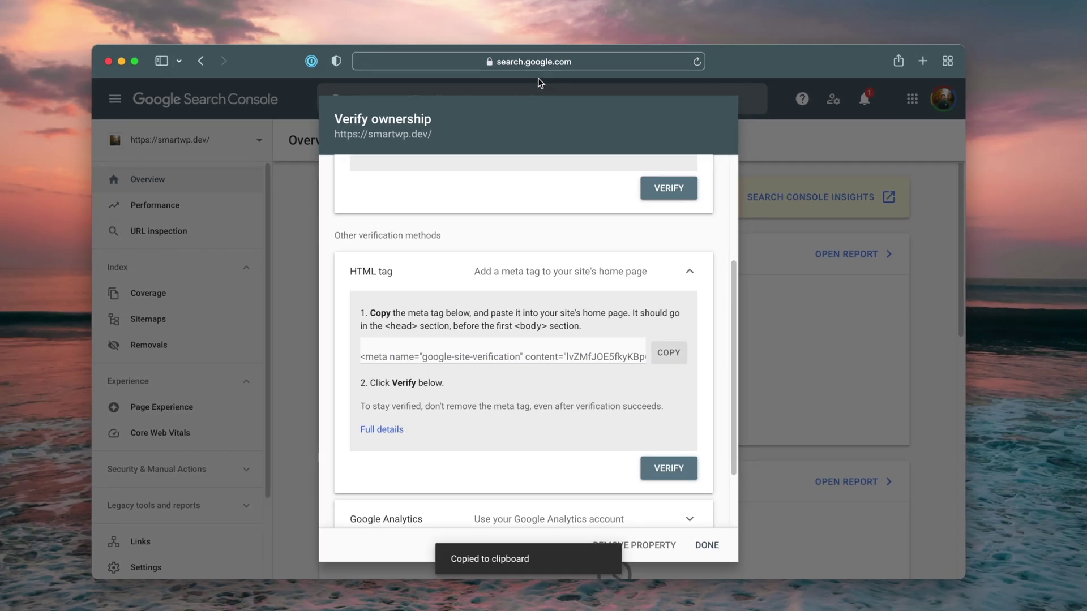
# Return to the smartwp.dev WordPress admin dashboard
pyautogui.press('super+l')
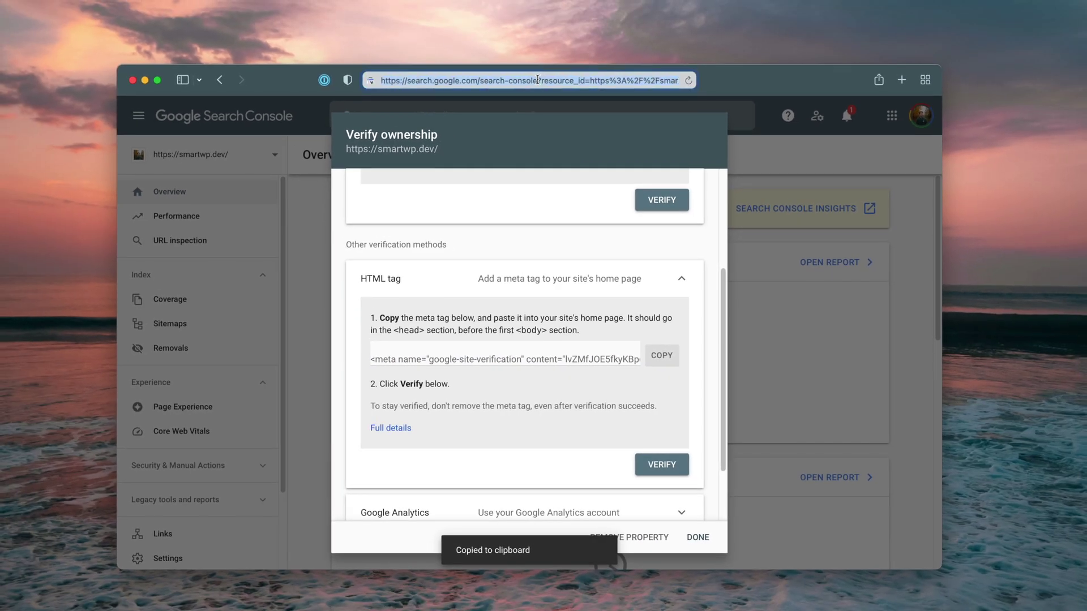
pyautogui.write('s')
pyautogui.press('Return')
# Store only the bare Google verification code in Yoast's Webmaster Tools and save
pyautogui.moveTo(186, 419)
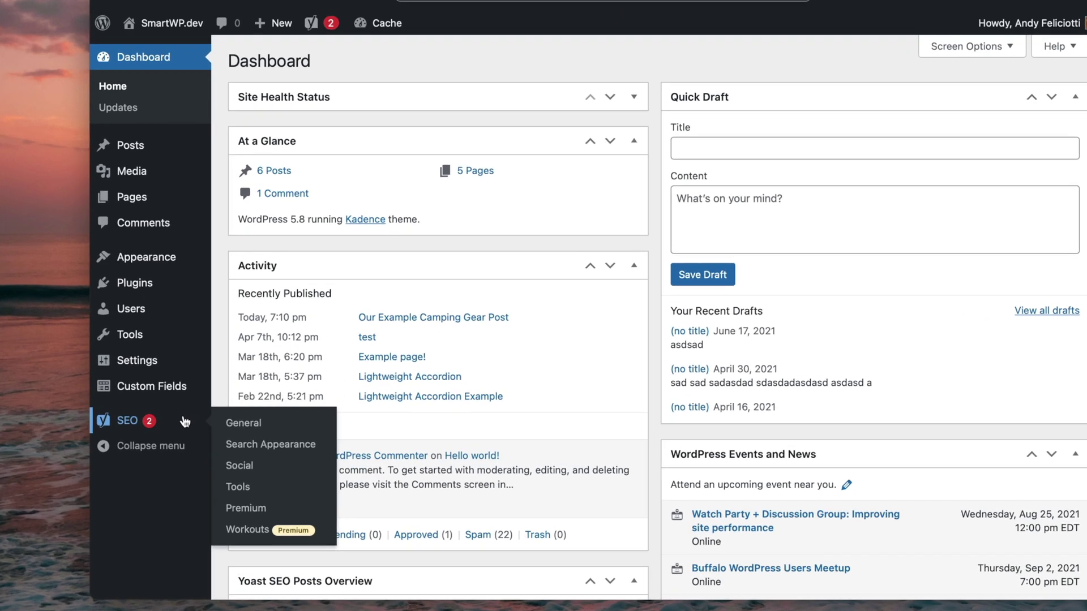
pyautogui.click(254, 421)
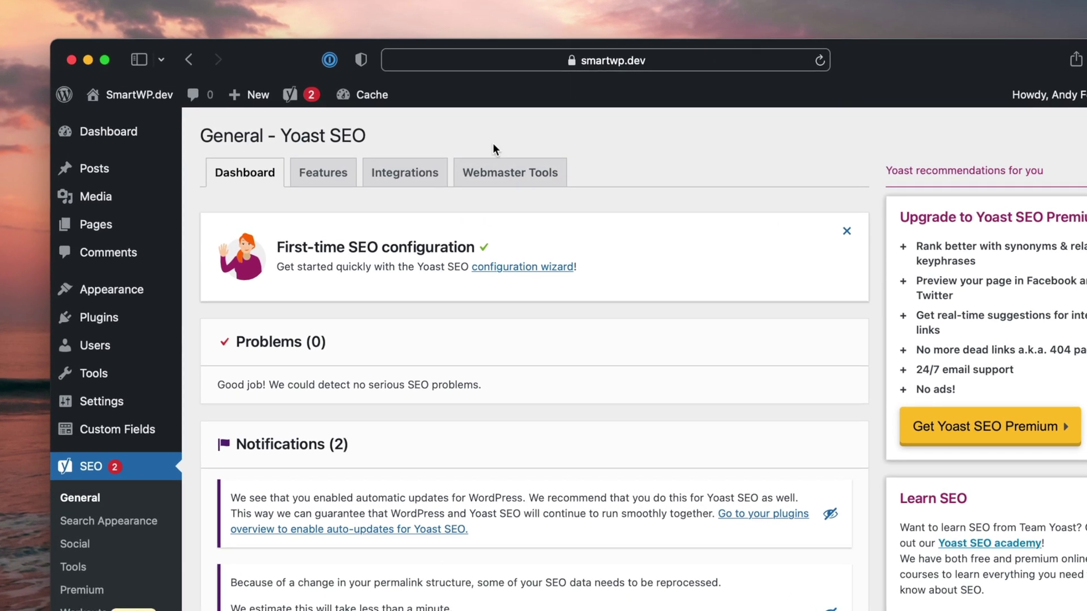
pyautogui.click(510, 180)
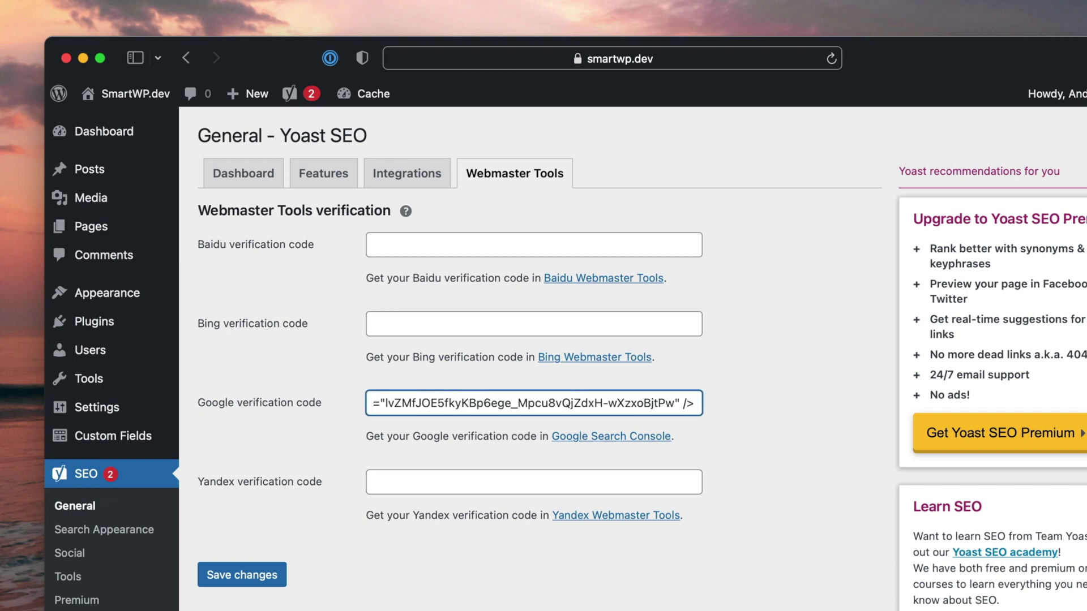
pyautogui.press('Return')
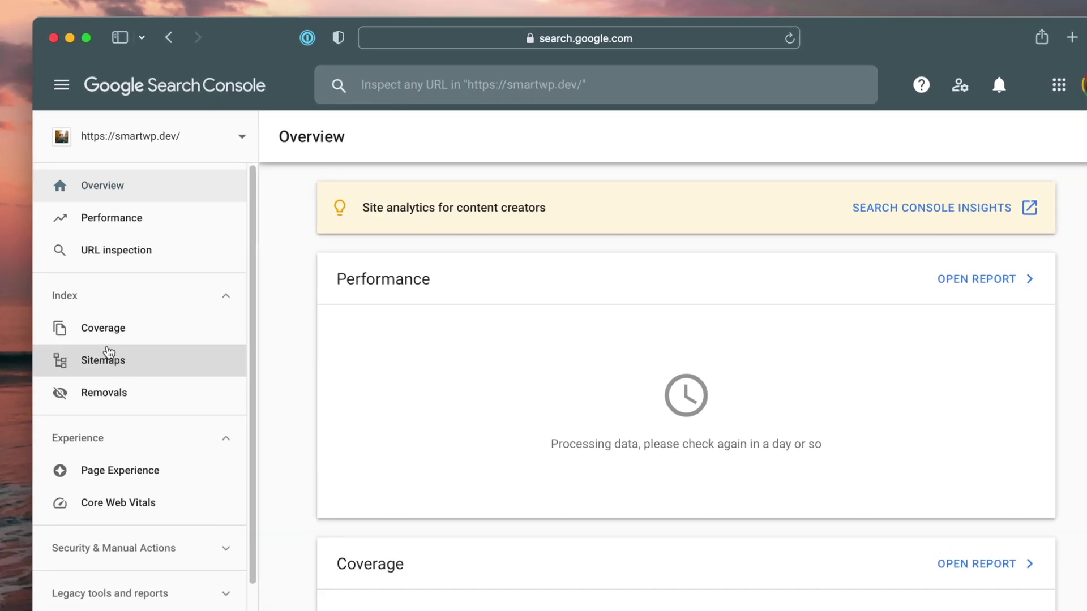
# Submit sitemap.xml in Search Console and open its details showing four sitemaps read
pyautogui.click(160, 330)
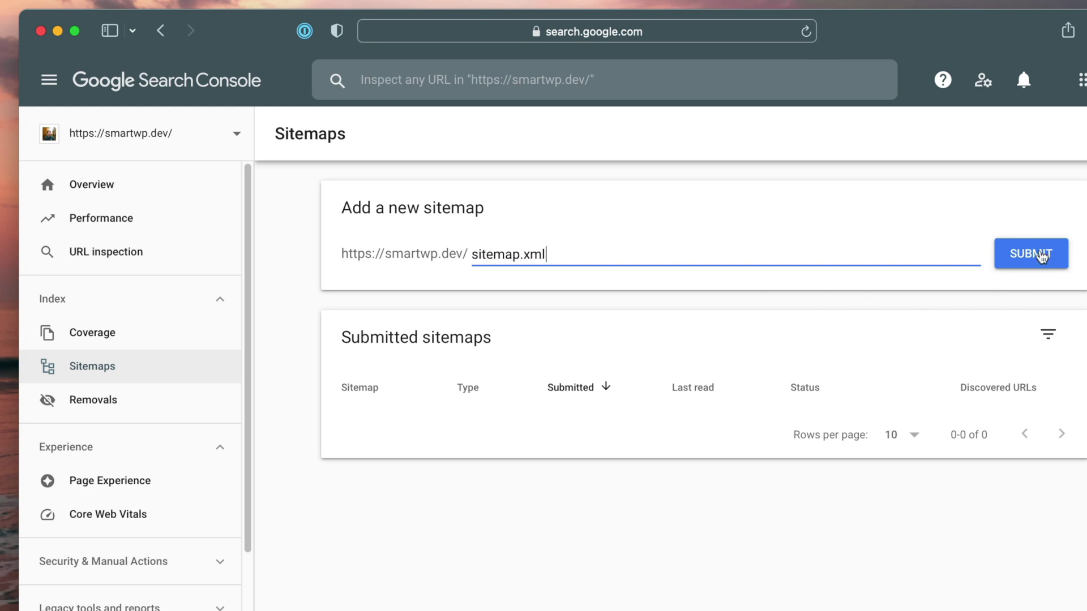
pyautogui.click(1042, 257)
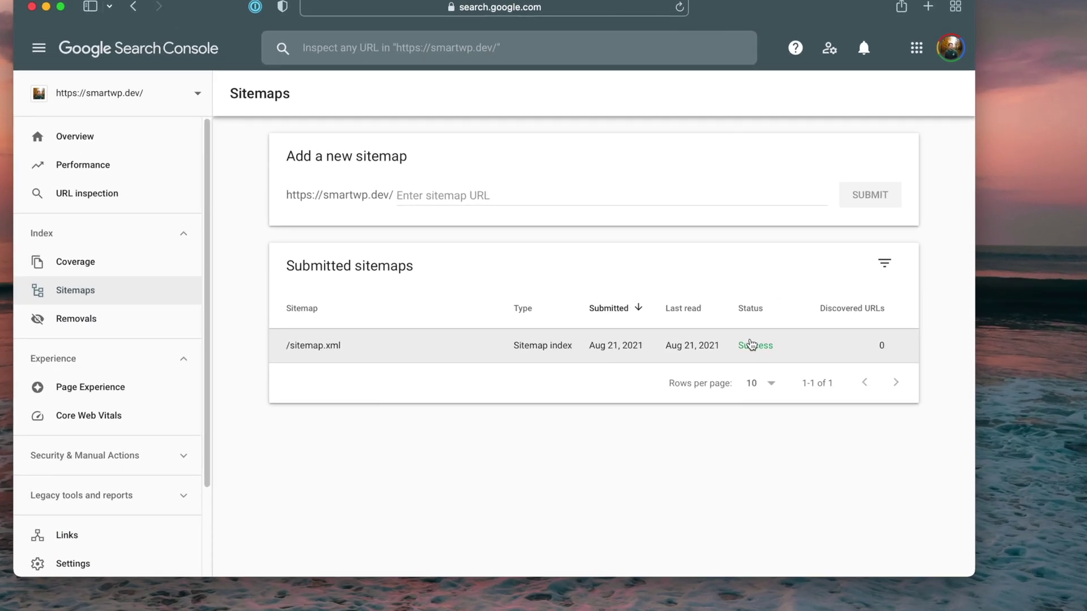
pyautogui.click(748, 371)
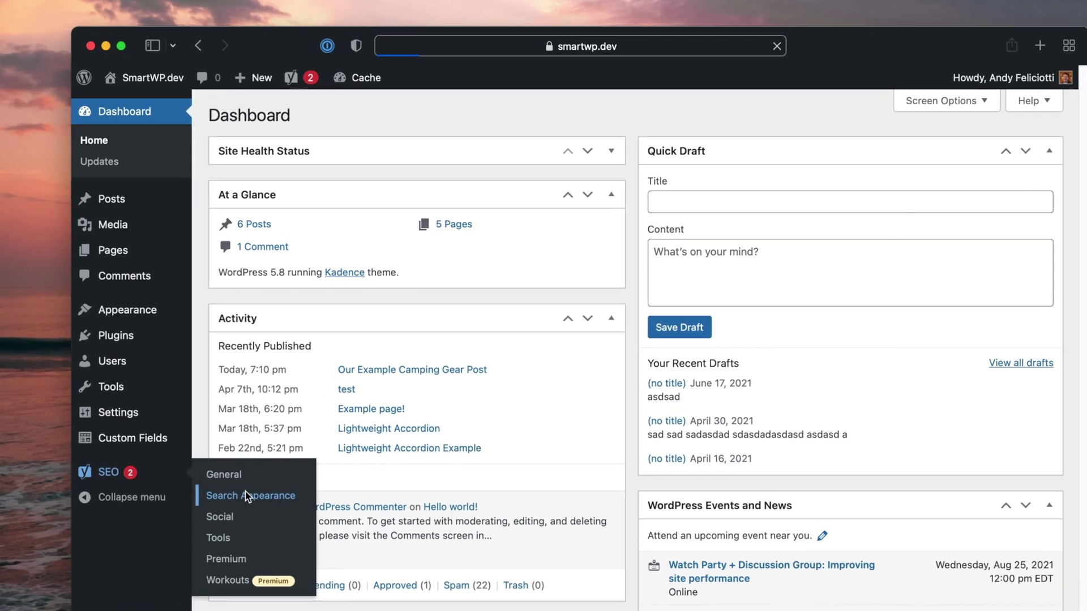
# Set Categories and Tags to not show in search results in Yoast's Taxonomies settings
pyautogui.click(256, 445)
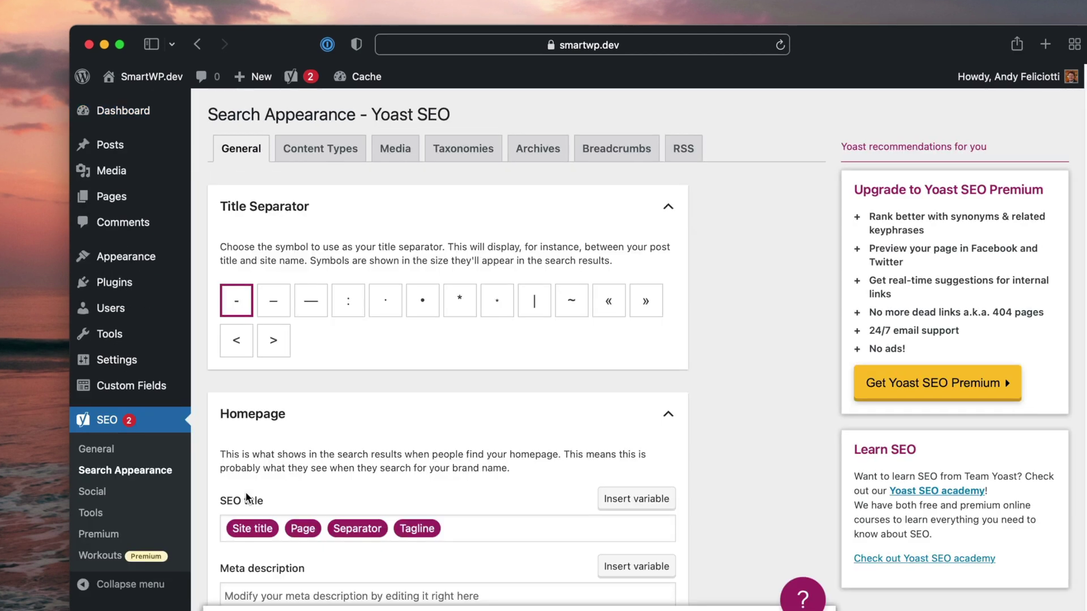
pyautogui.click(464, 162)
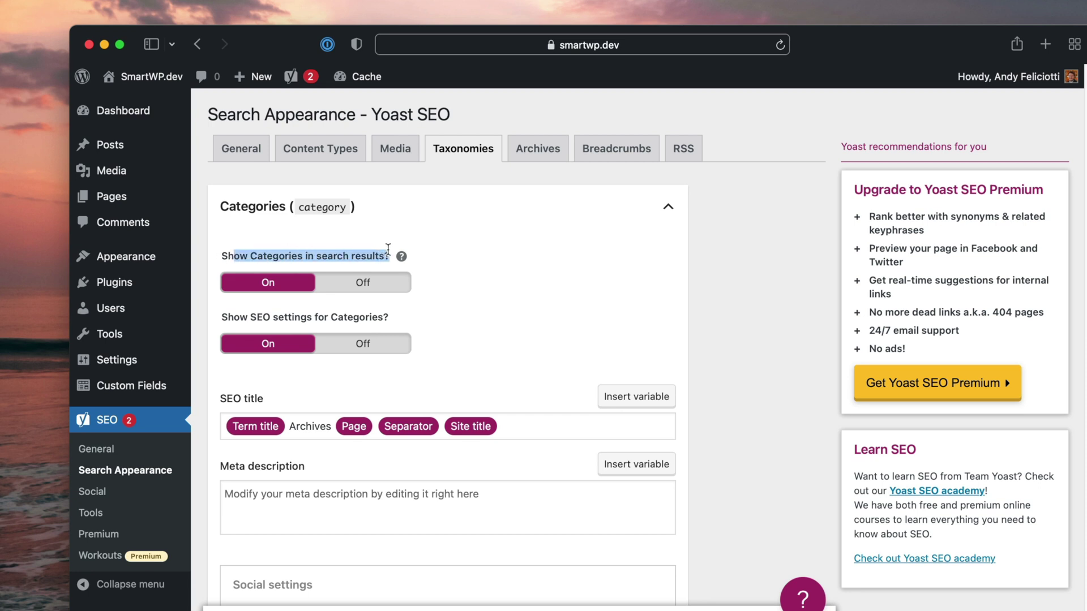
pyautogui.click(389, 249)
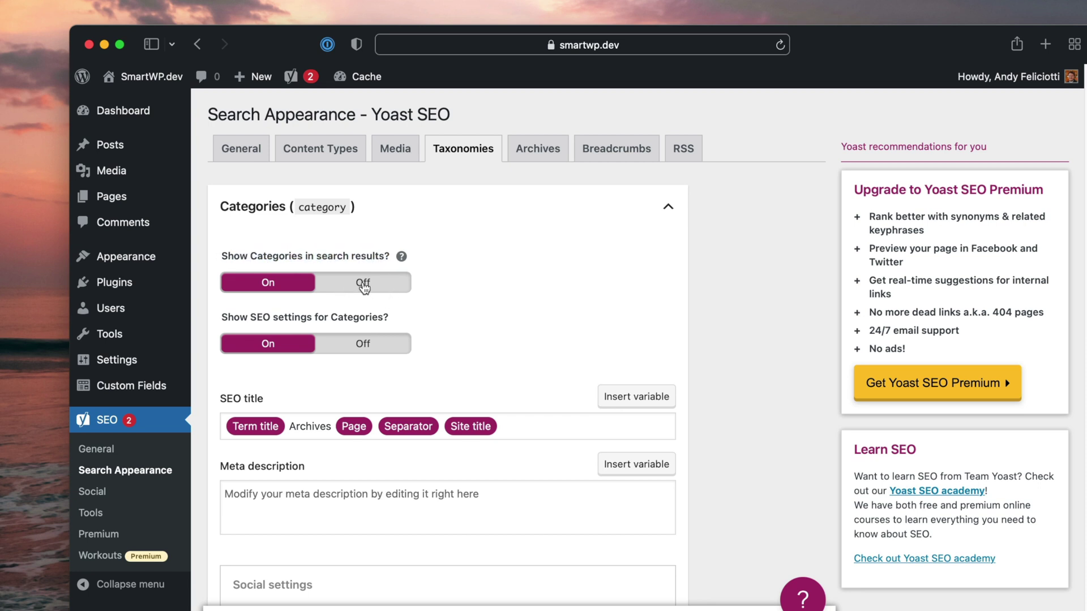
pyautogui.click(363, 287)
pyautogui.scroll(-10, 360, 314)
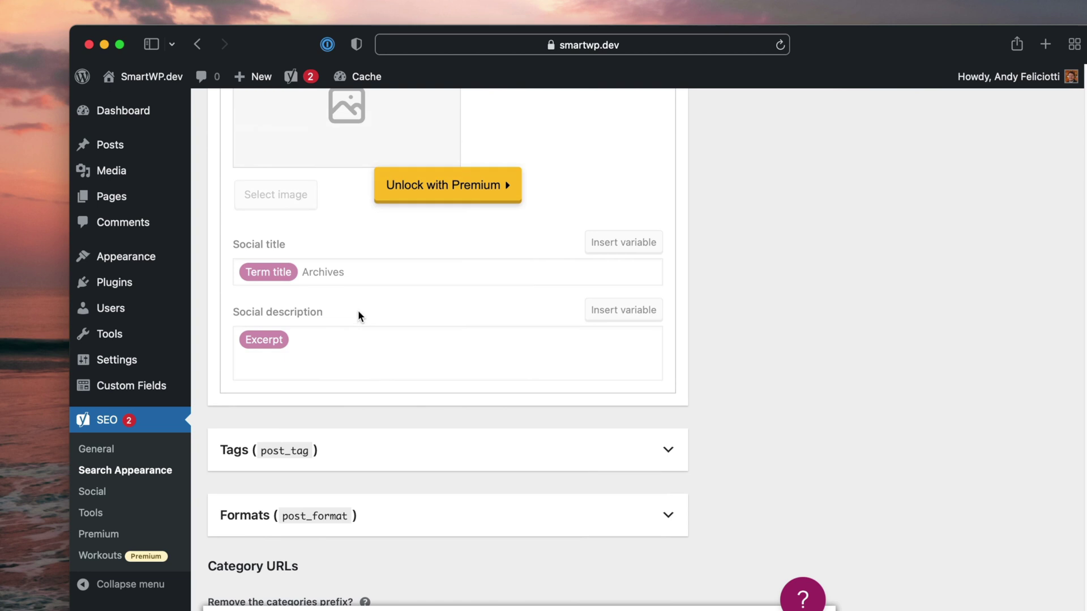
pyautogui.scroll(-2, 357, 316)
pyautogui.click(355, 359)
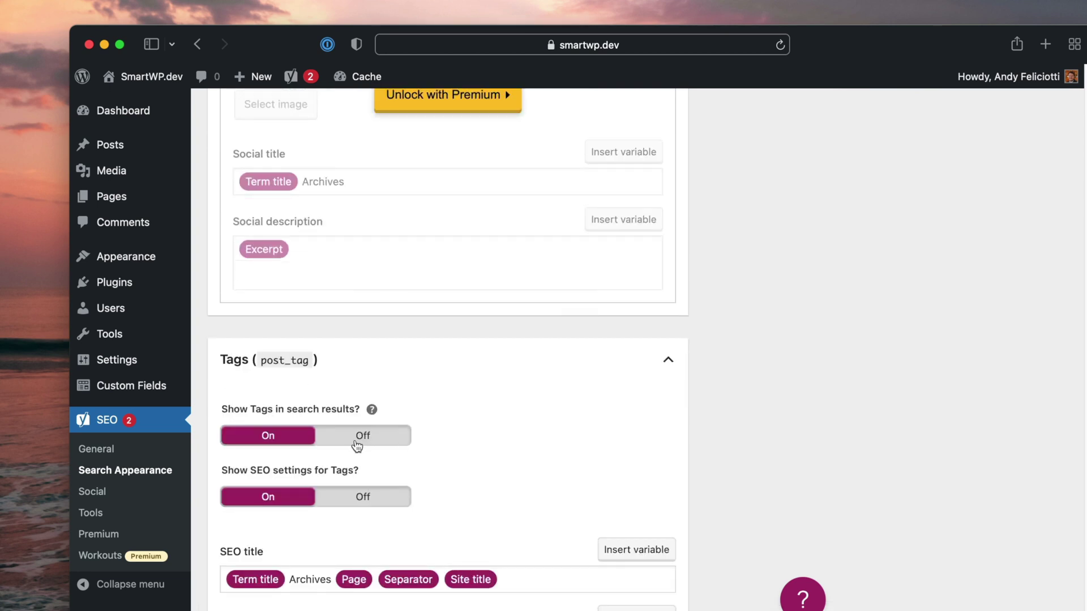
pyautogui.click(369, 445)
# Turn off format-based archives
pyautogui.scroll(-13, 362, 450)
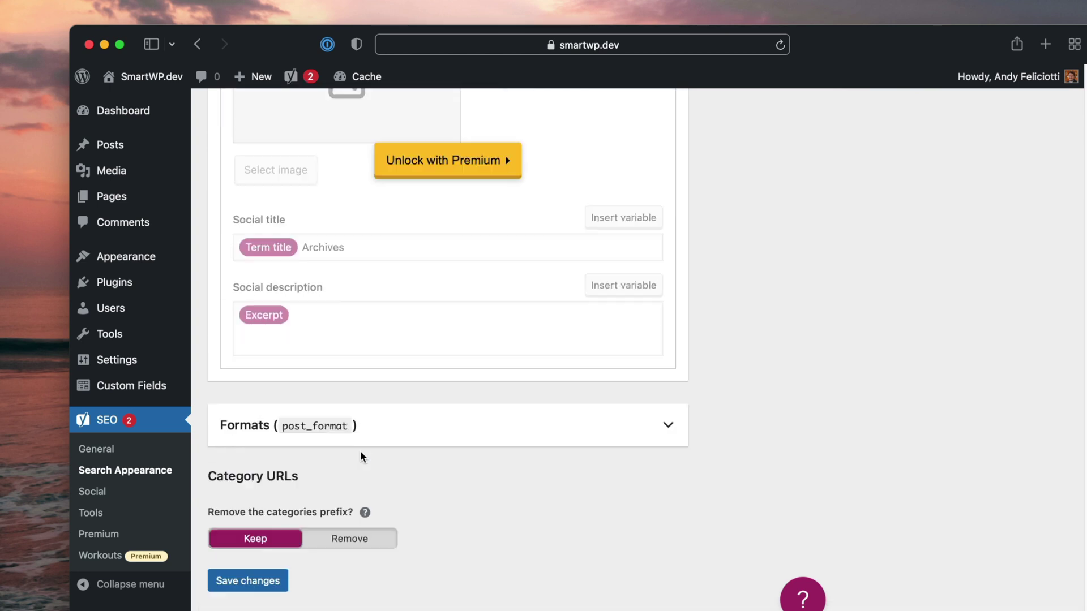
pyautogui.click(400, 433)
pyautogui.click(360, 502)
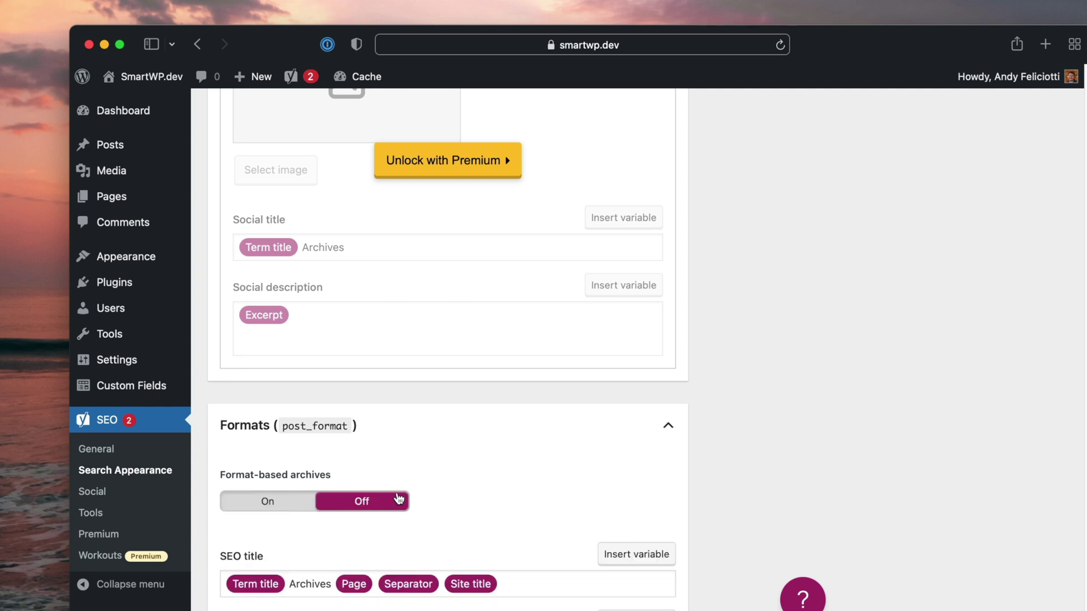
pyautogui.scroll(-2, 405, 487)
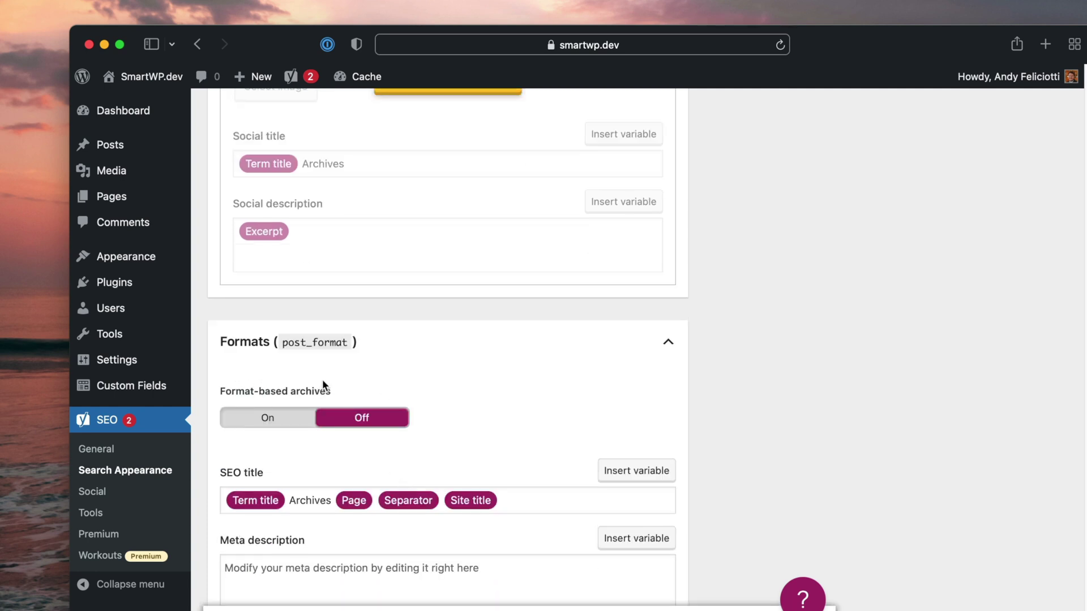
pyautogui.scroll(-1, 322, 383)
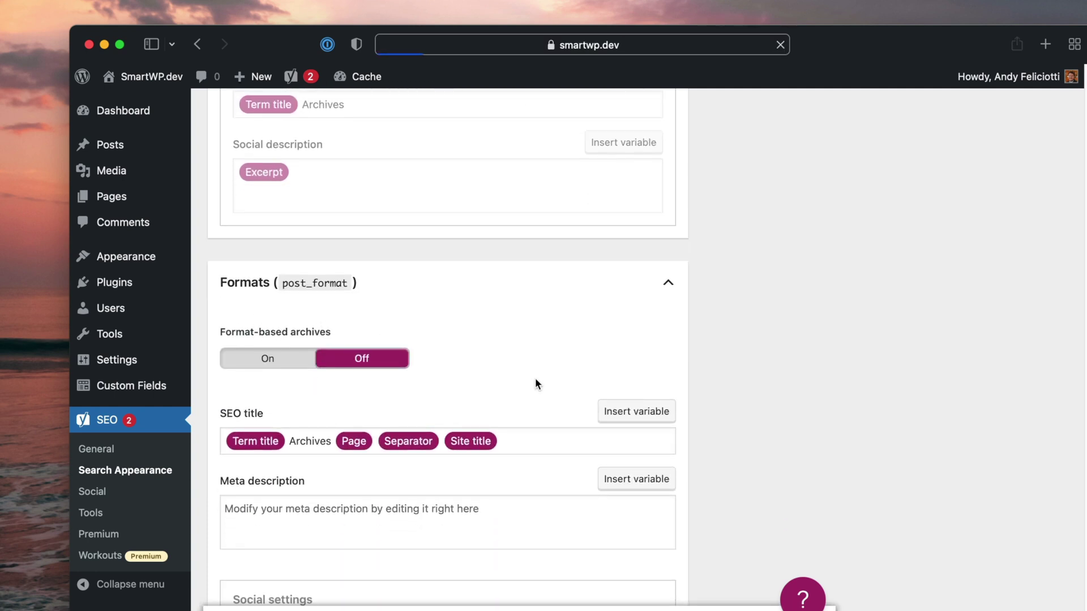
# Set author archives to Off for search results in Yoast's Archives settings
pyautogui.click(545, 152)
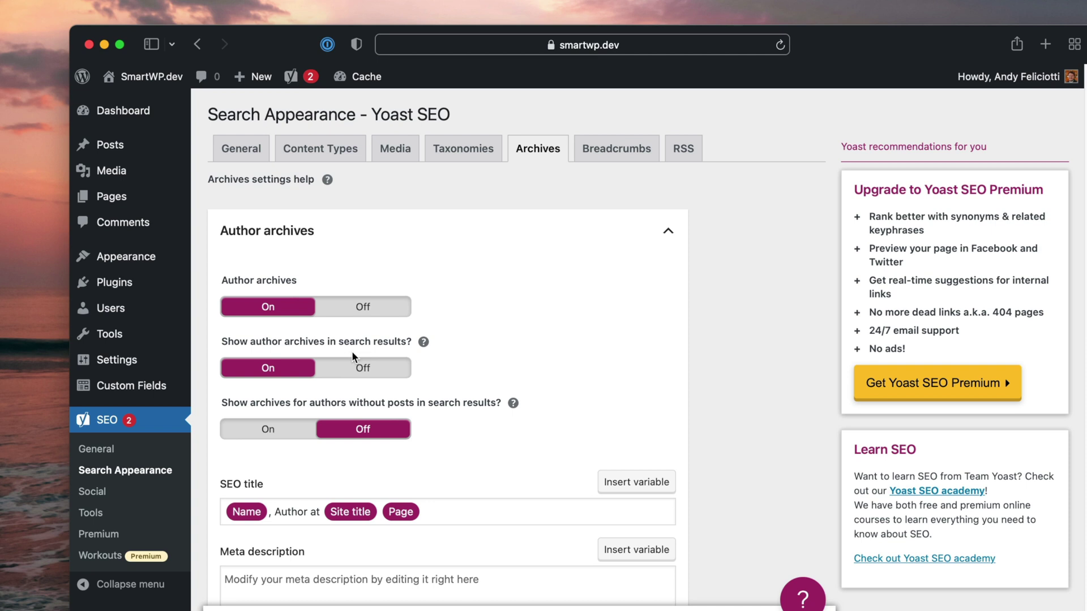
pyautogui.moveTo(398, 340); pyautogui.dragTo(284, 342)
pyautogui.click(373, 369)
pyautogui.scroll(-5, 378, 395)
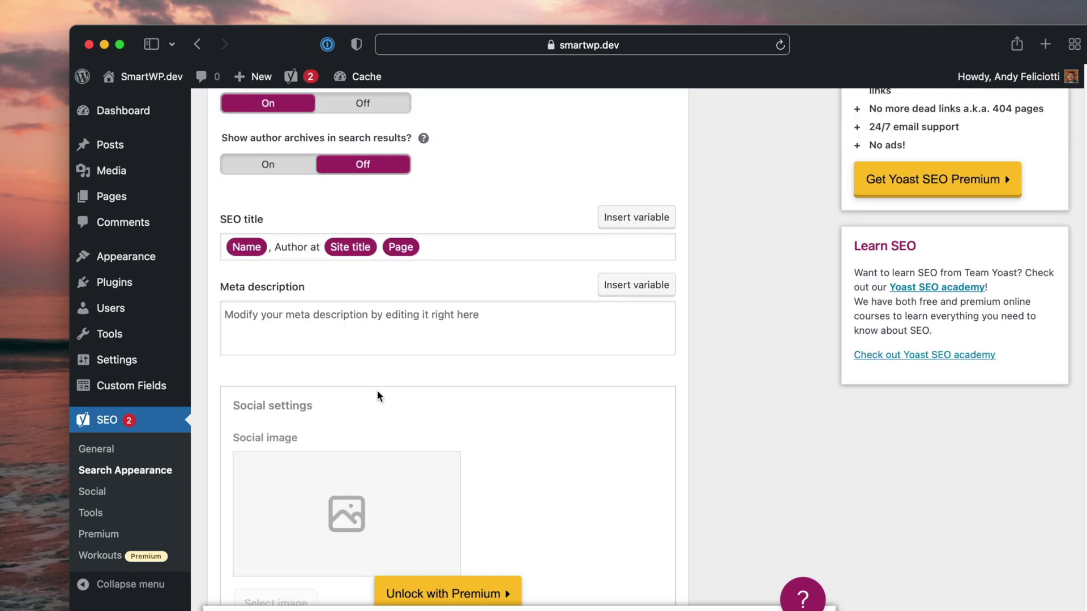
pyautogui.scroll(-8, 381, 391)
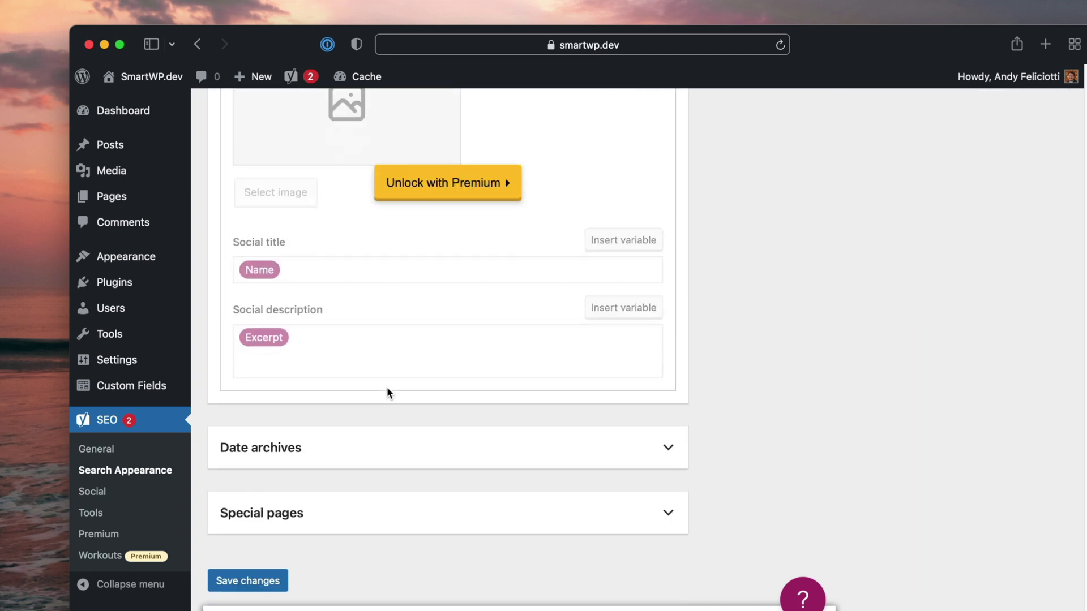
# Adjust the Date archives setting, then visit the live site's front page
pyautogui.click(282, 465)
pyautogui.scroll(-1, 283, 541)
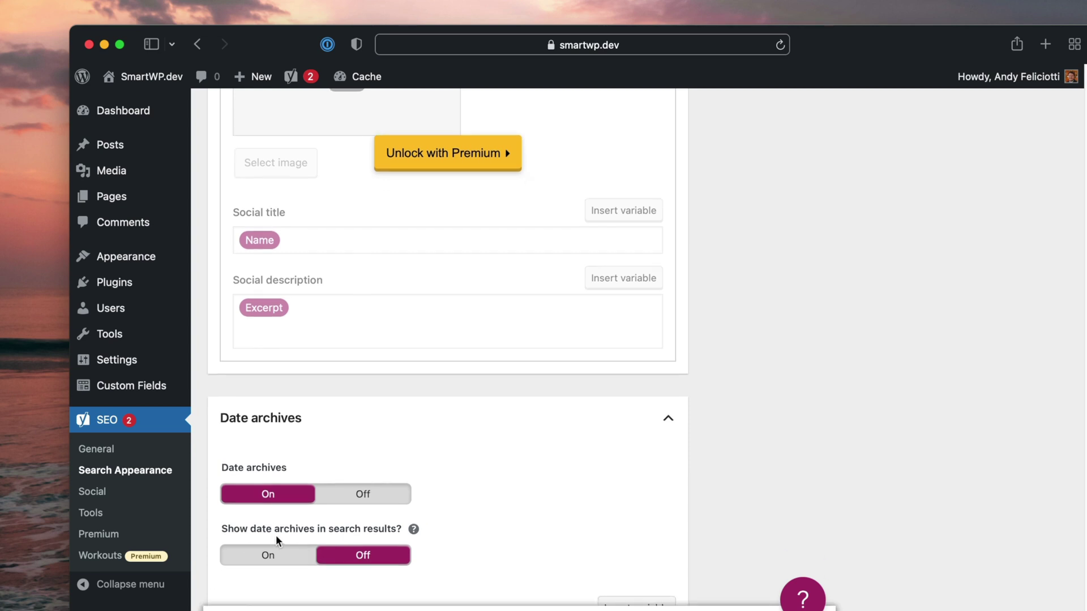
pyautogui.click(361, 531)
pyautogui.scroll(1, 361, 531)
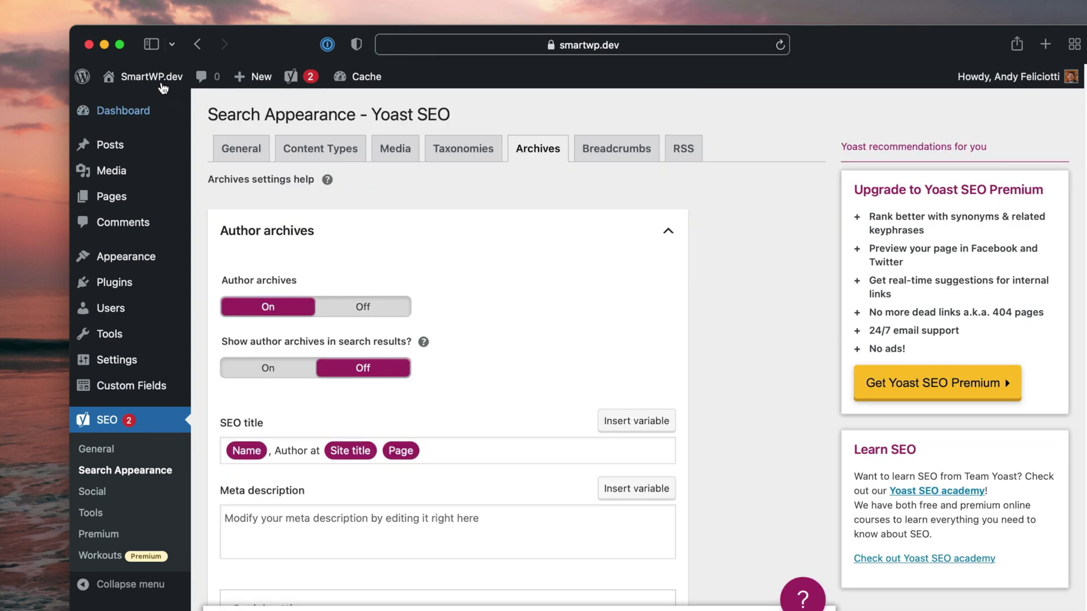
pyautogui.click(121, 102)
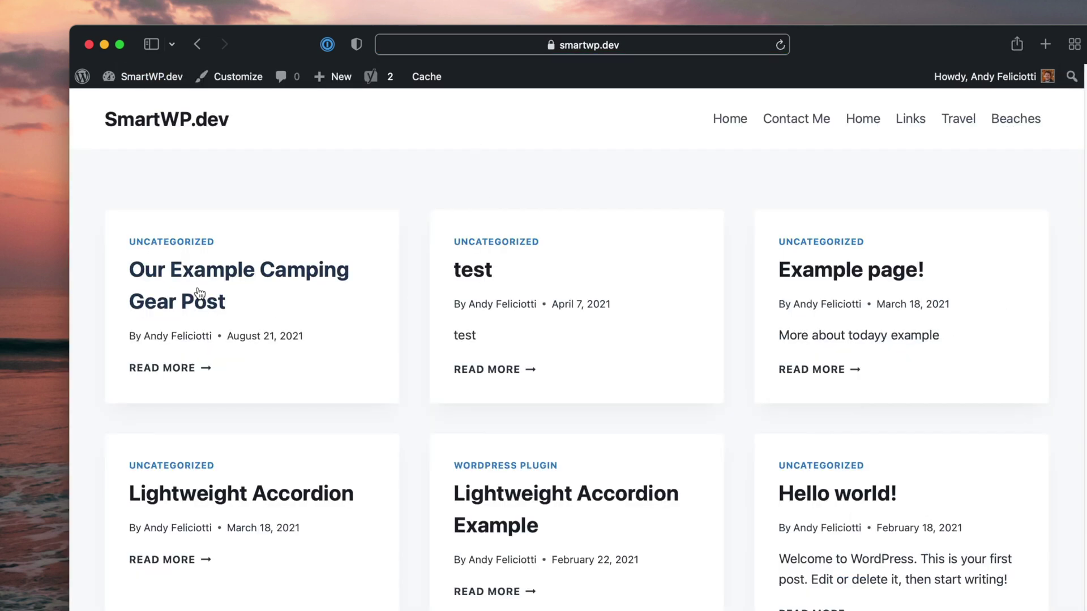
# Open the Uncategorized archive from the Camping Gear post and view its page source
pyautogui.click(199, 293)
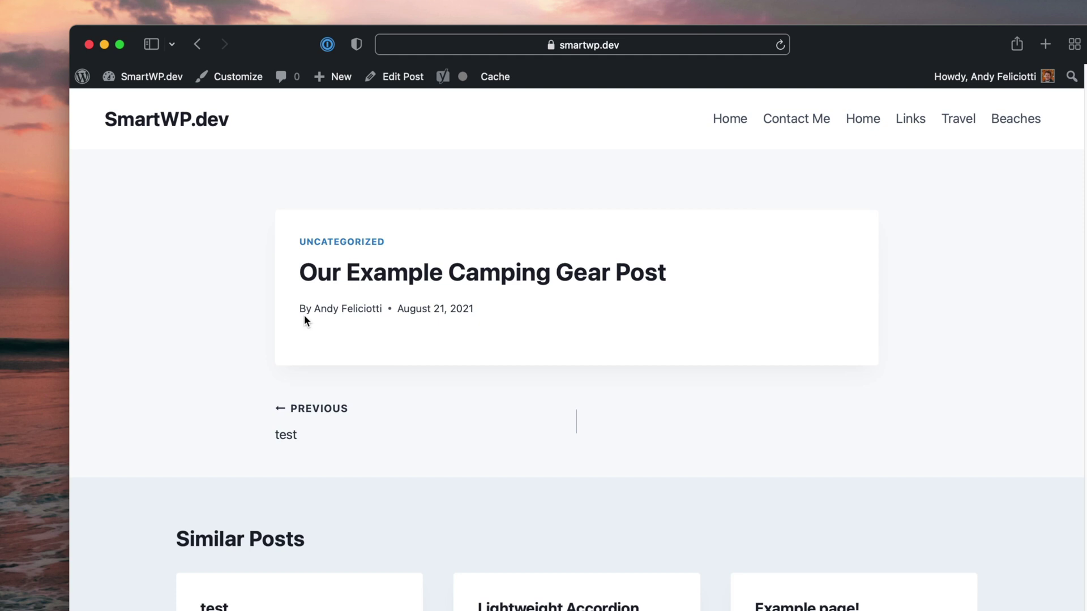
pyautogui.click(366, 238)
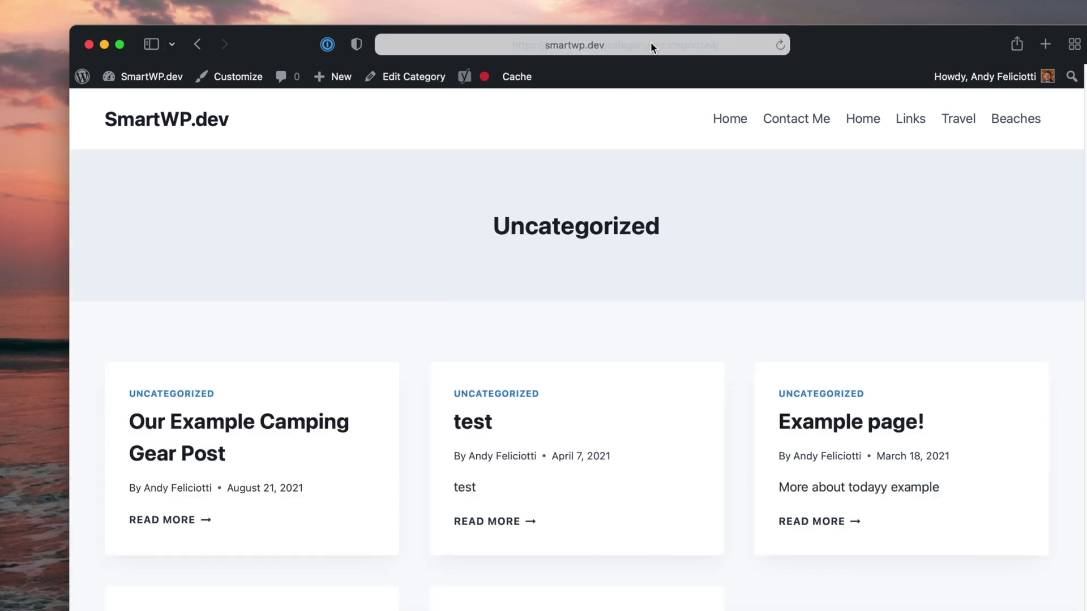
pyautogui.click(583, 44)
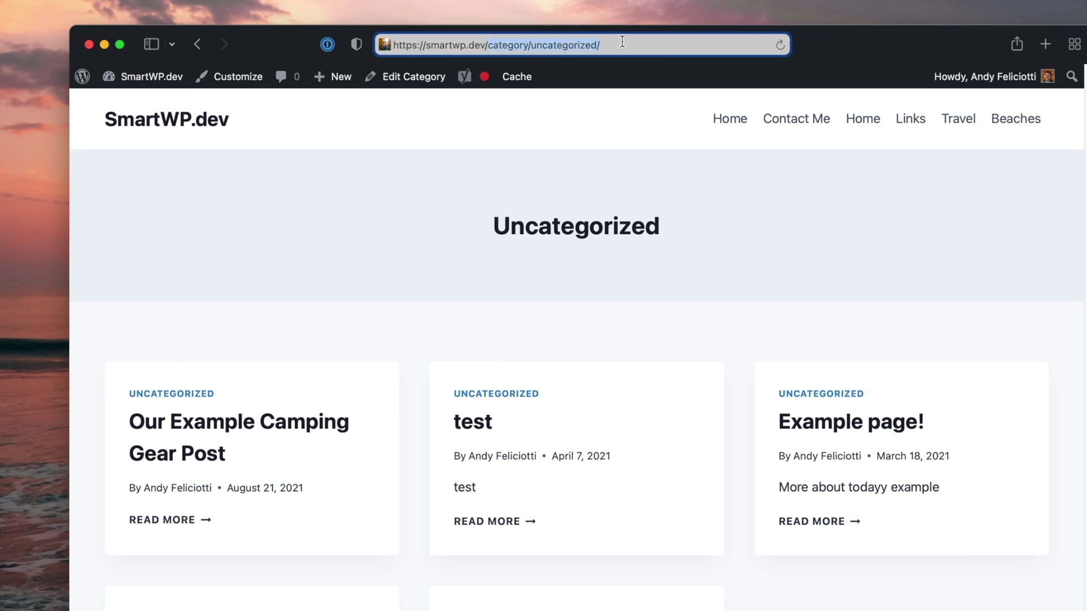
pyautogui.rightClick(405, 217)
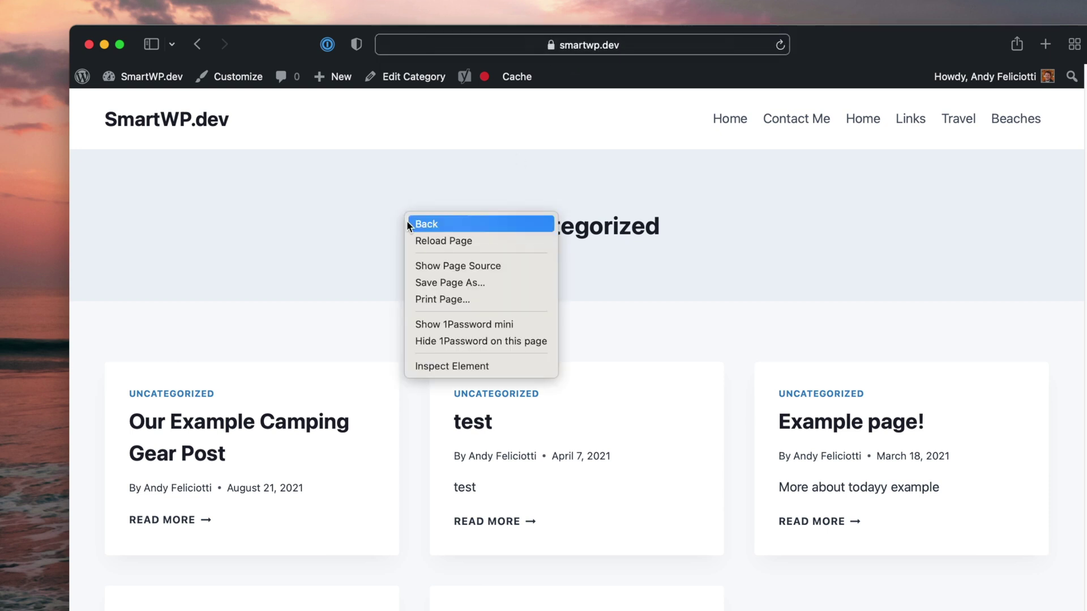
pyautogui.click(495, 267)
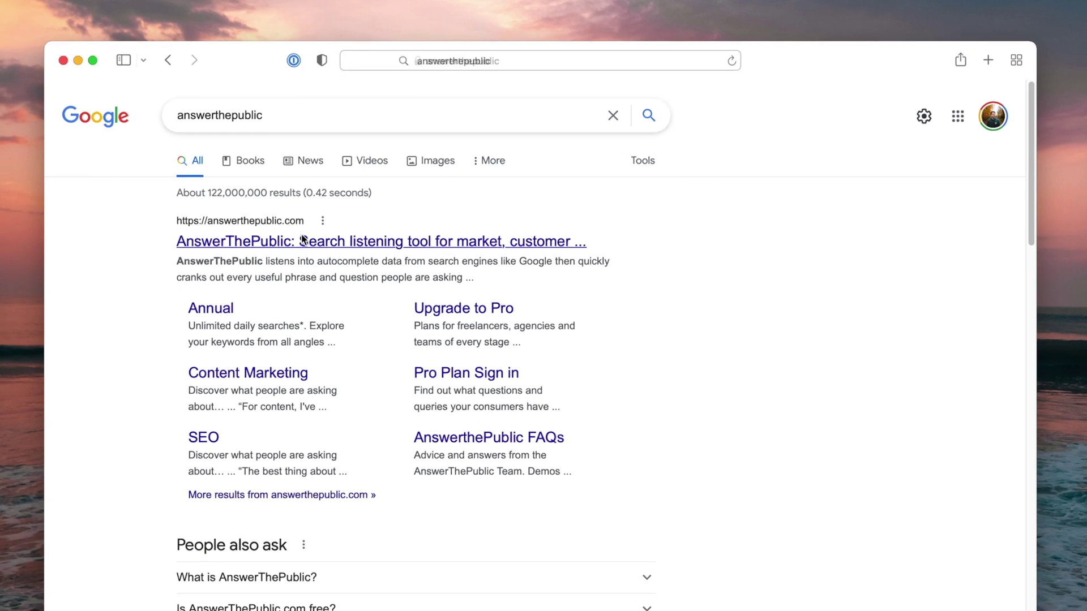
# Search AnswerThePublic for 'camping' to get its 391 results
pyautogui.click(303, 241)
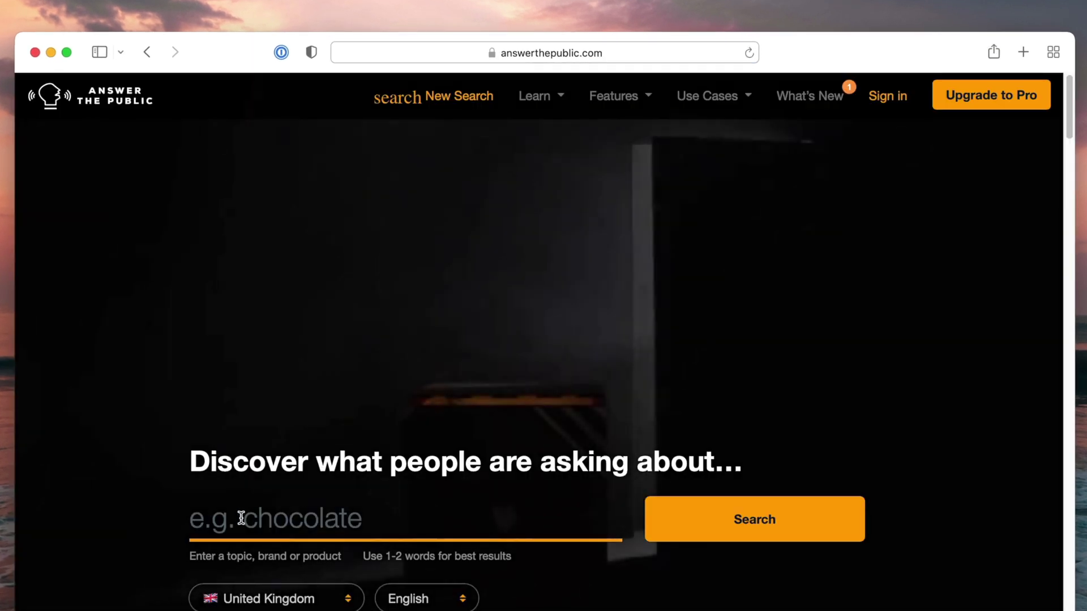
pyautogui.click(373, 522)
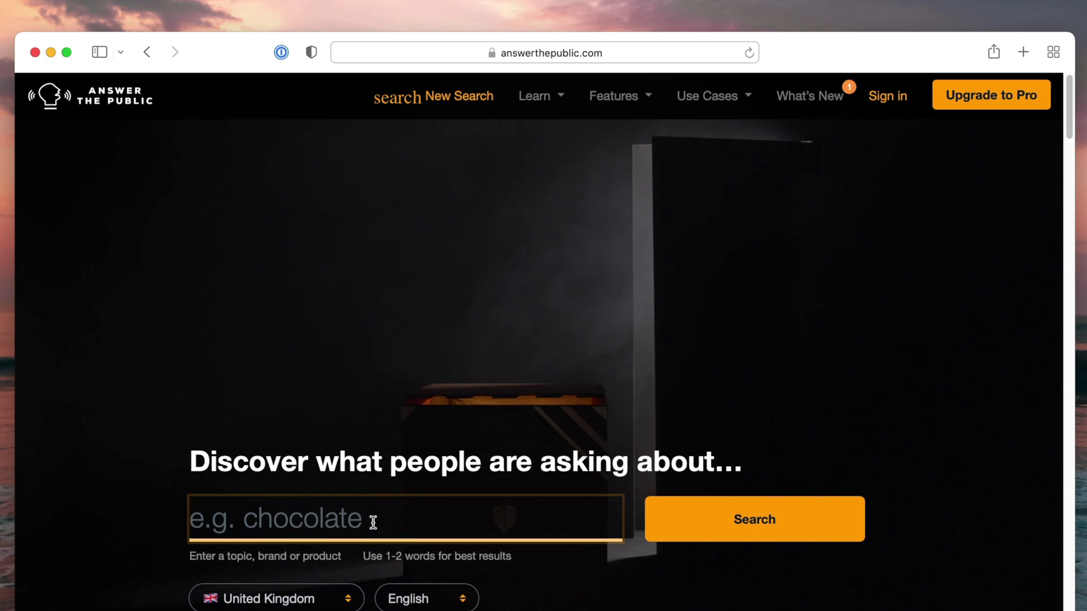
pyautogui.write('camping')
pyautogui.press('Return')
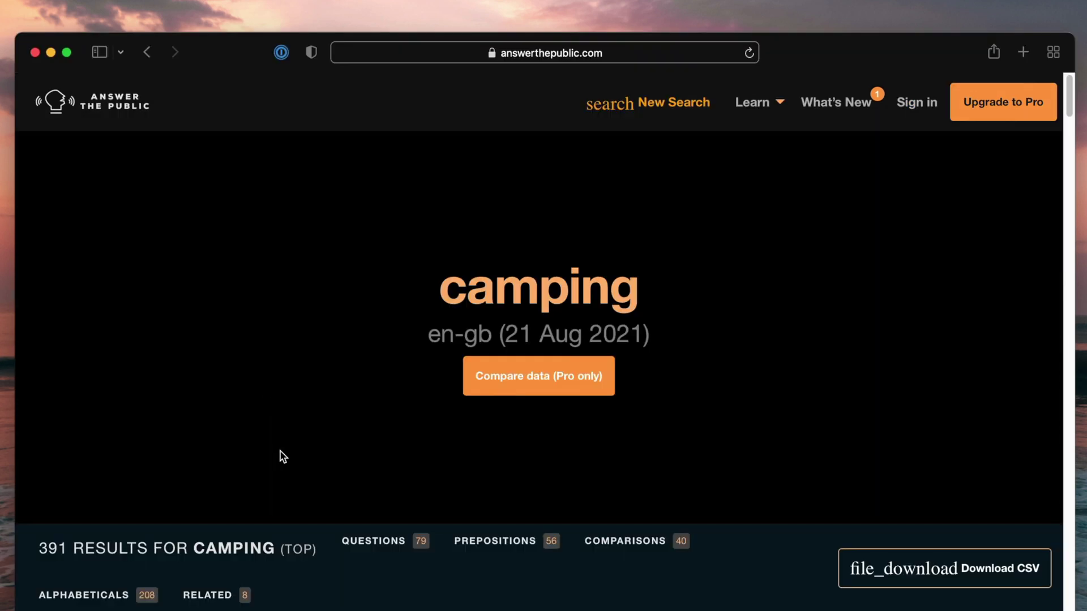
pyautogui.scroll(-10, 279, 457)
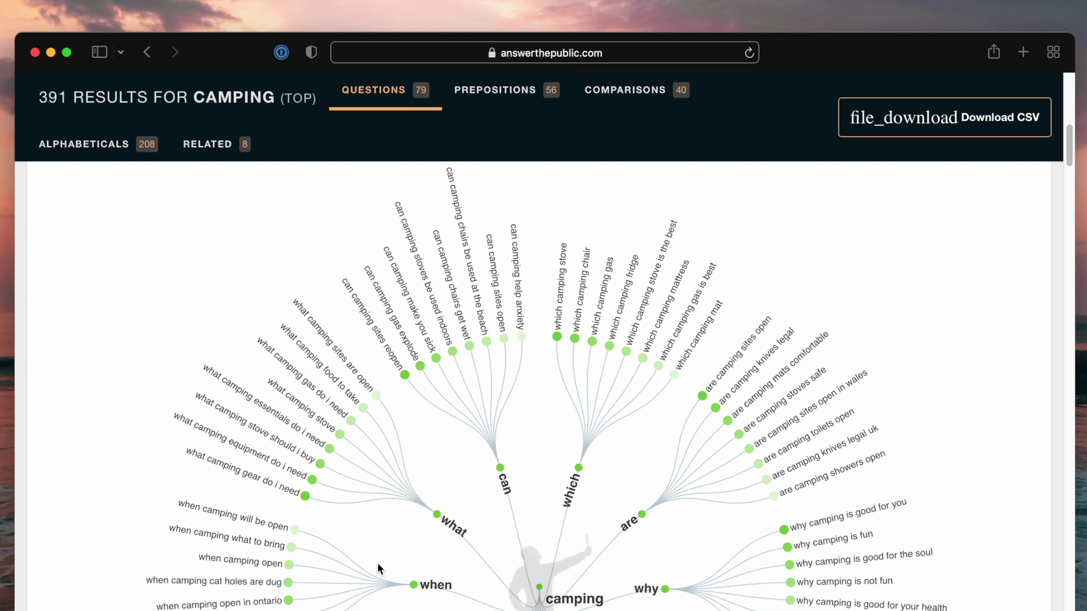
# Switch camping questions to the Data view; mark 'how camping toilets work' and 'what camping gear do i need'
pyautogui.scroll(10, 501, 342)
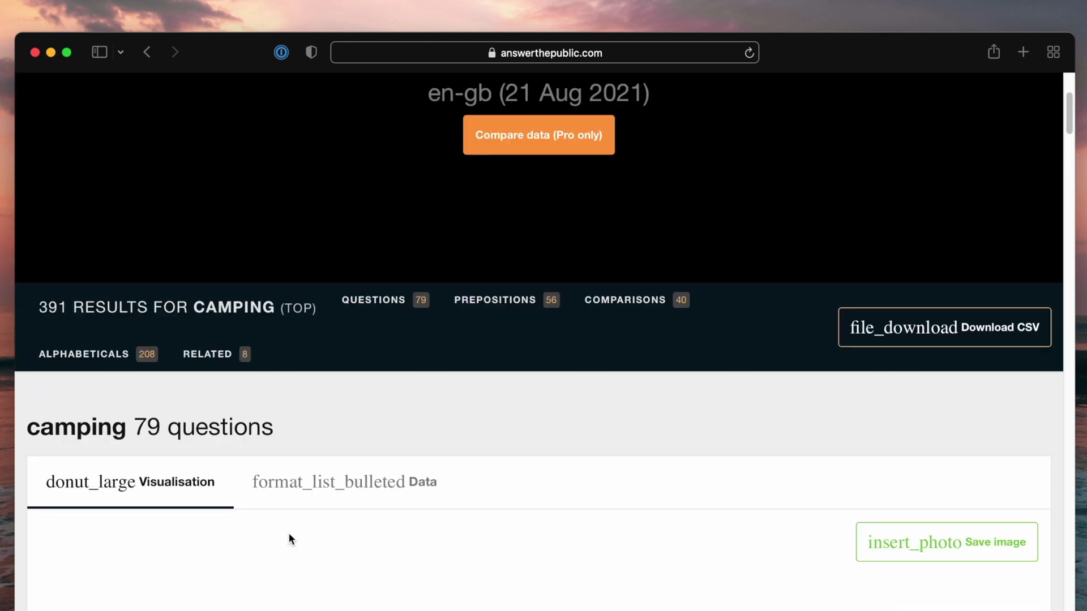
pyautogui.click(397, 485)
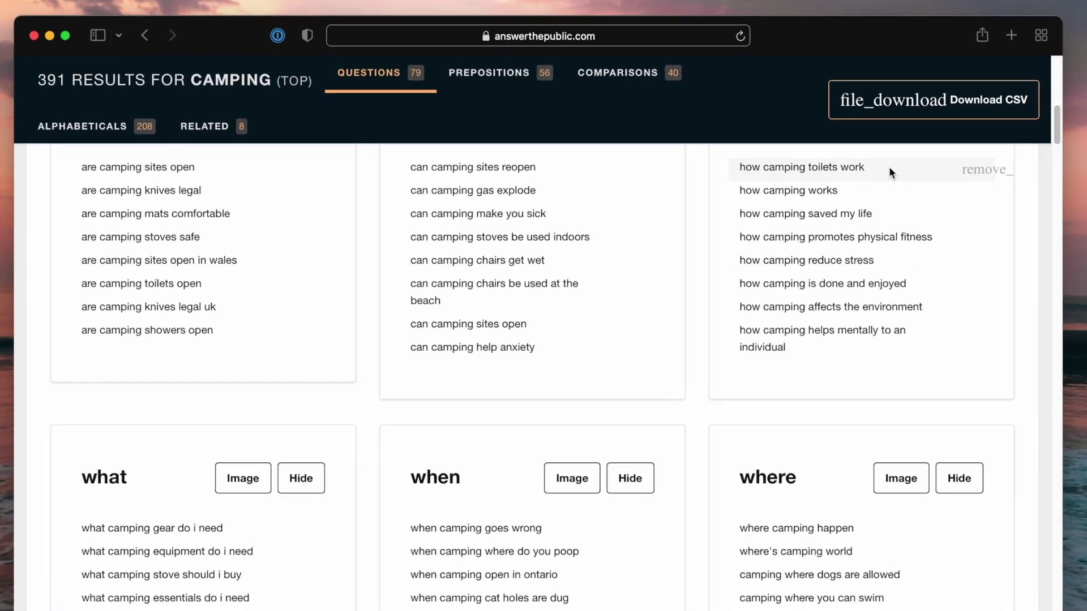
pyautogui.moveTo(886, 166); pyautogui.dragTo(728, 165)
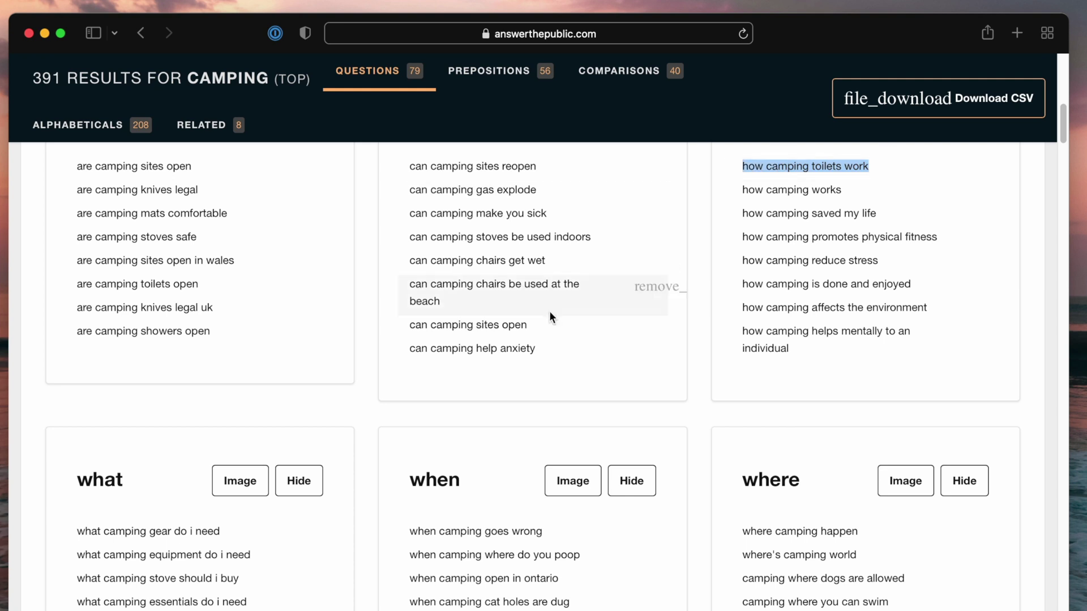
pyautogui.moveTo(253, 538); pyautogui.dragTo(106, 528)
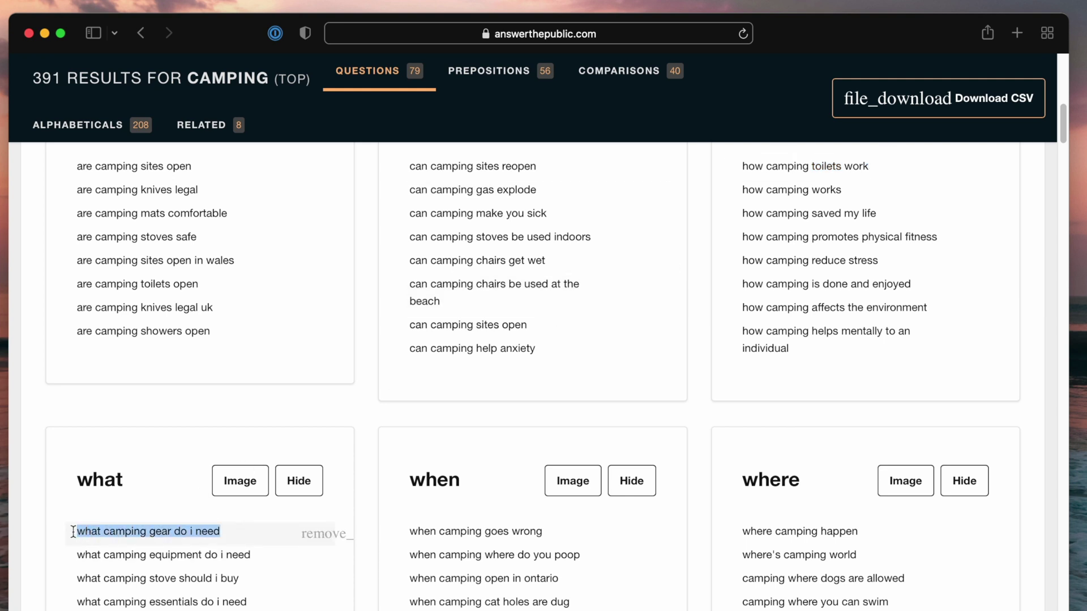
# Mark the questions 'when camping where do you poop' and 'camping where to poop'
pyautogui.scroll(-5, 585, 559)
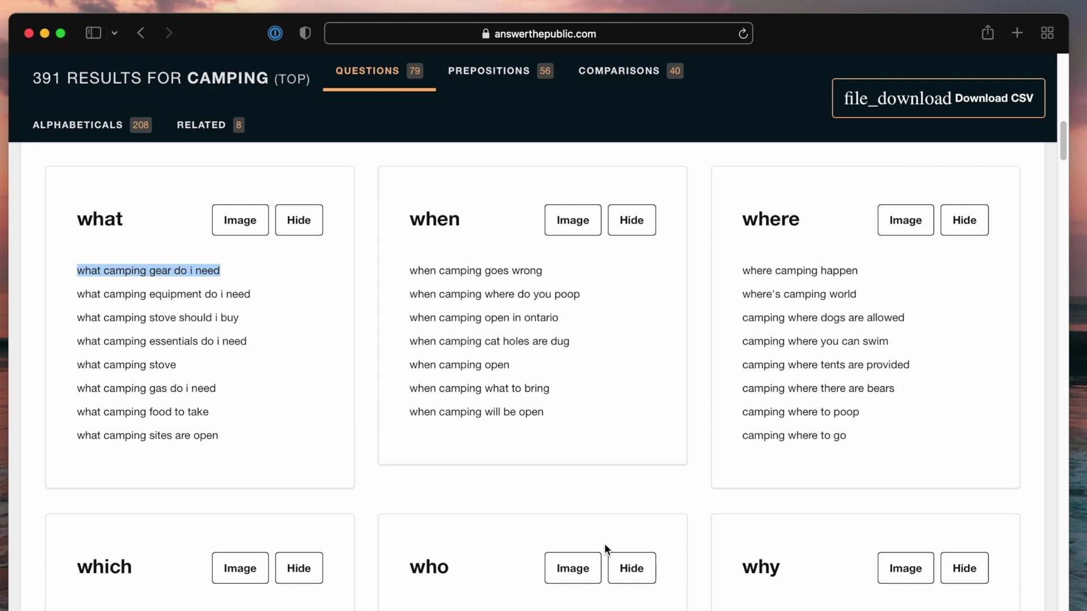
pyautogui.moveTo(595, 303); pyautogui.dragTo(401, 294)
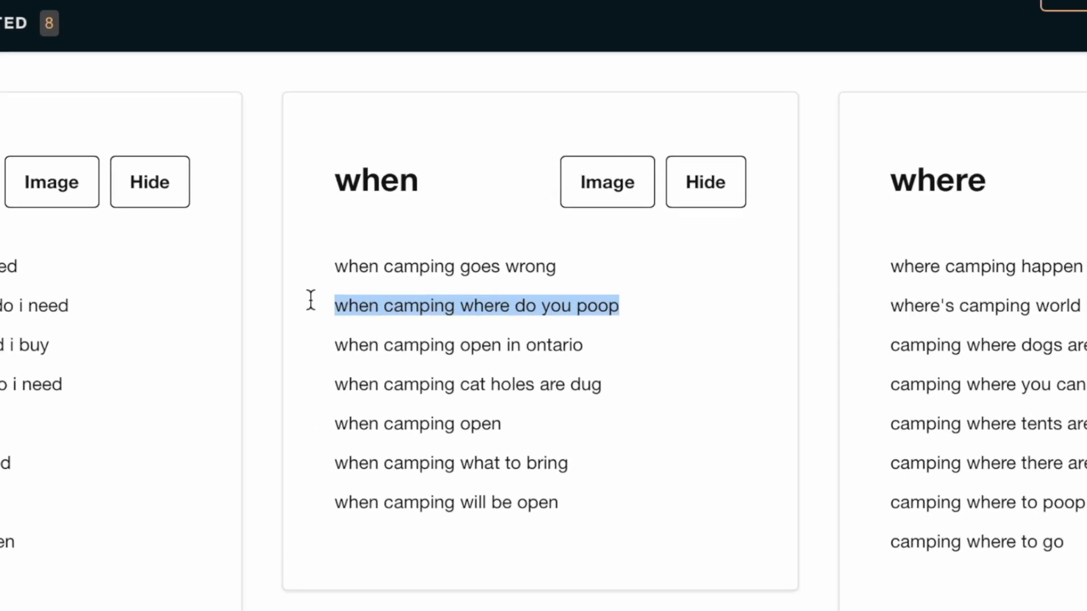
pyautogui.click(506, 301)
pyautogui.moveTo(583, 296); pyautogui.dragTo(403, 294)
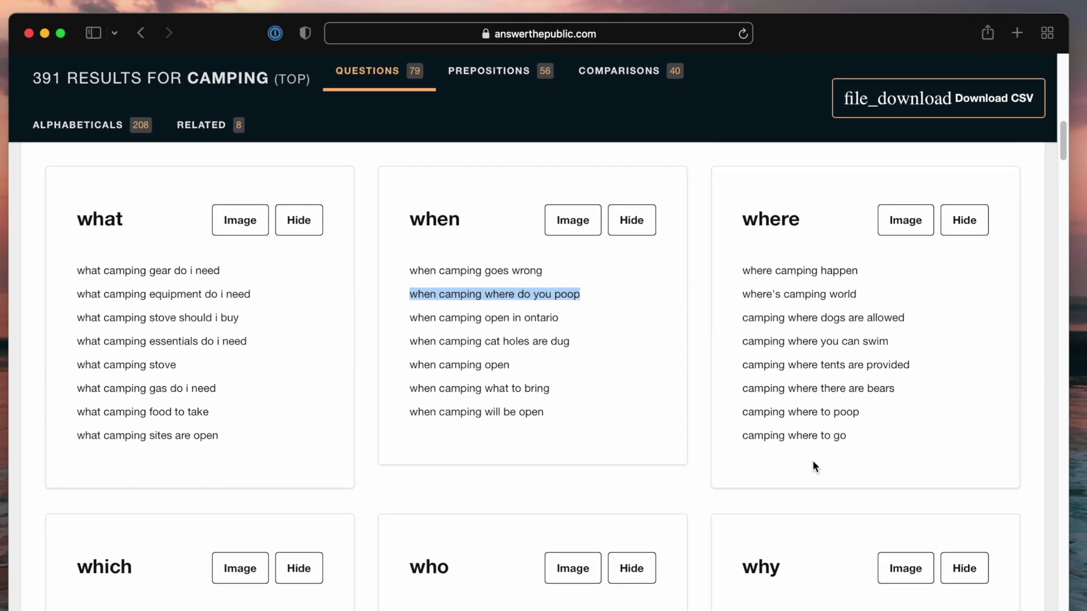
pyautogui.click(813, 461)
pyautogui.moveTo(910, 409)
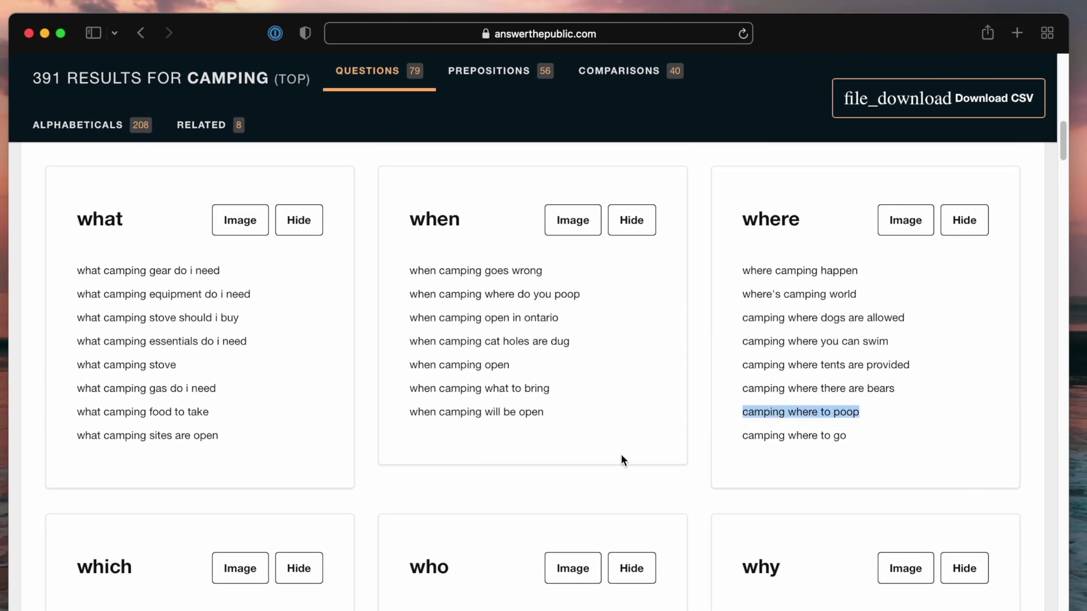
pyautogui.scroll(-3, 621, 457)
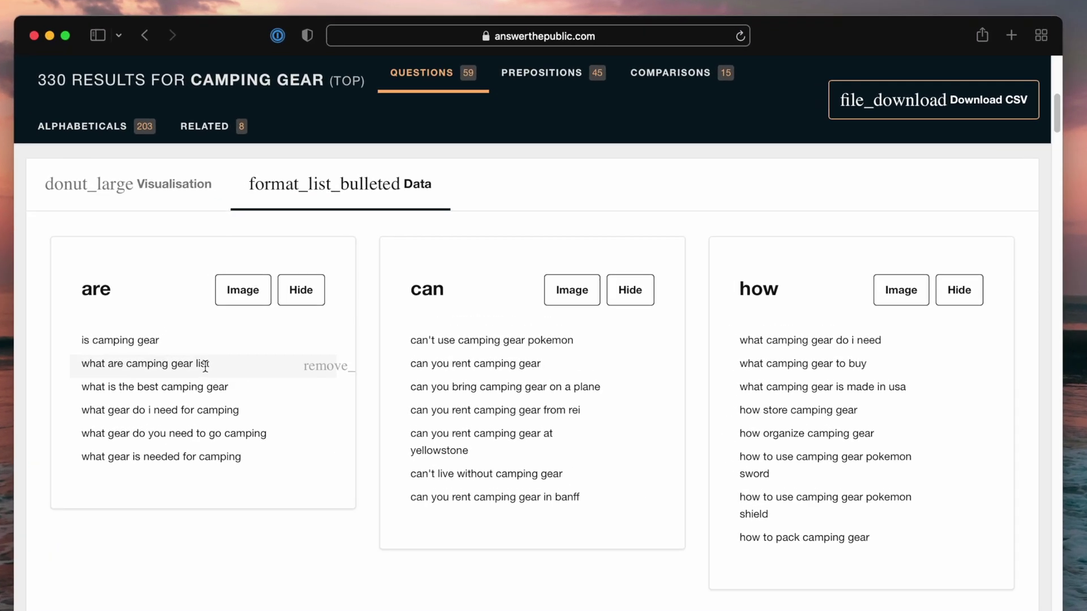
# Mark camping gear questions: gear list, what gear do I need, gear made in USA
pyautogui.moveTo(270, 339); pyautogui.dragTo(179, 340)
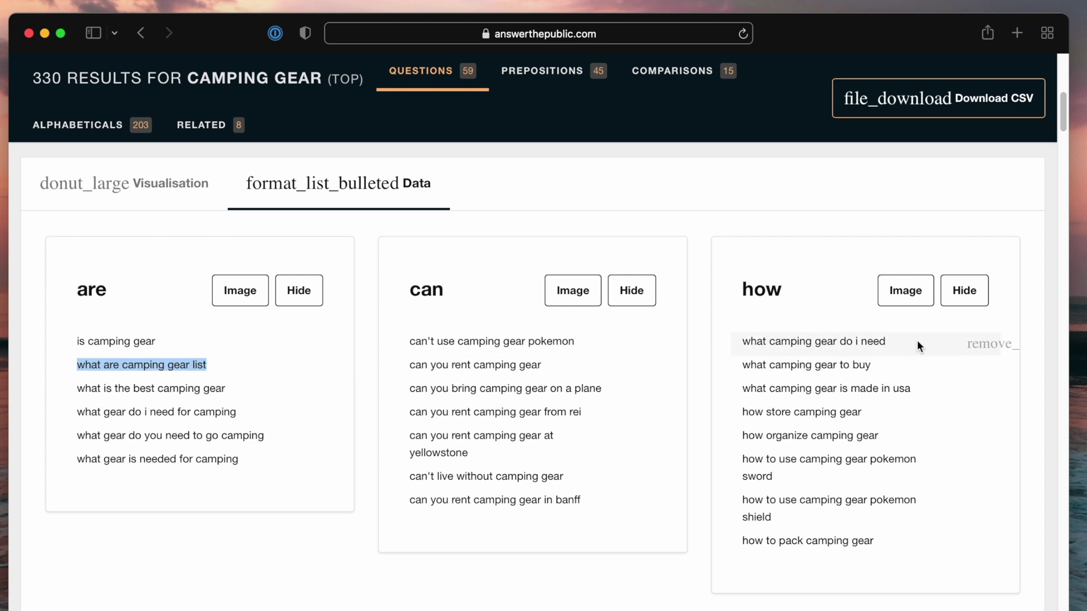
pyautogui.moveTo(918, 346); pyautogui.dragTo(746, 344)
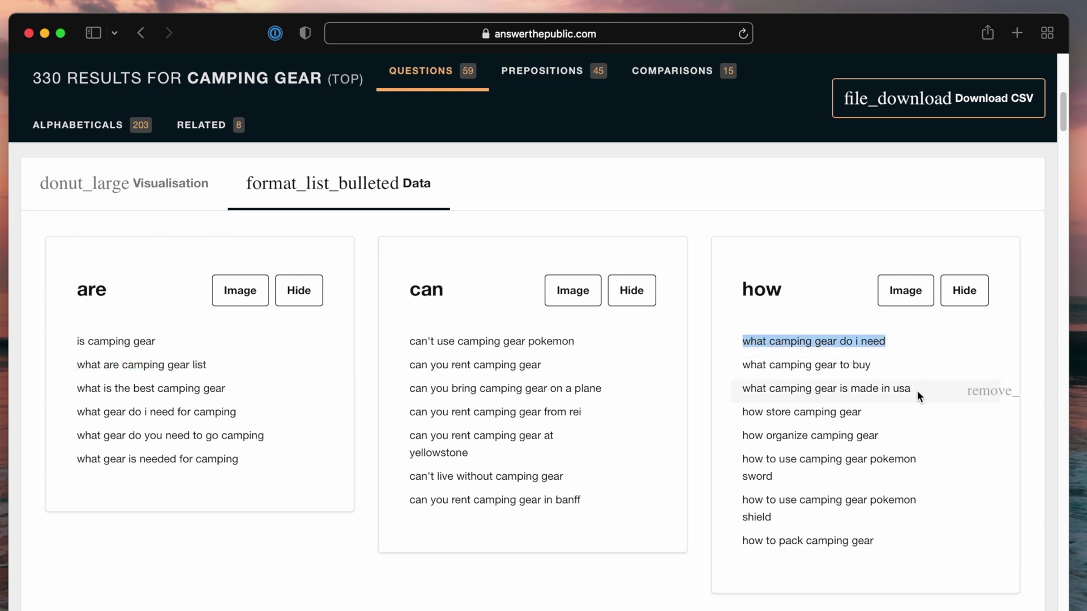
pyautogui.moveTo(920, 397); pyautogui.dragTo(736, 385)
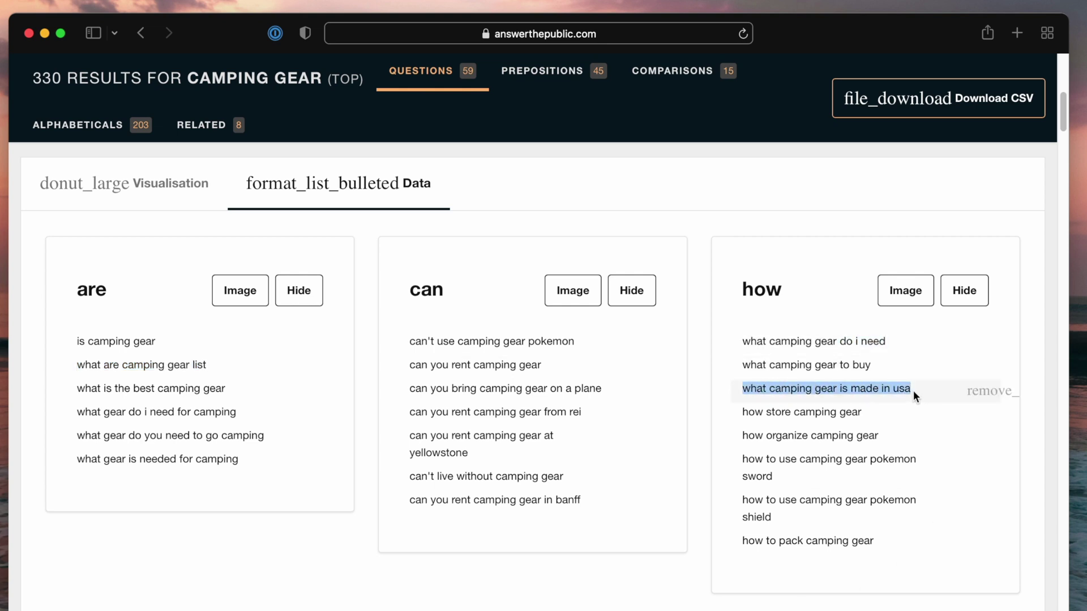
pyautogui.scroll(-3, 934, 396)
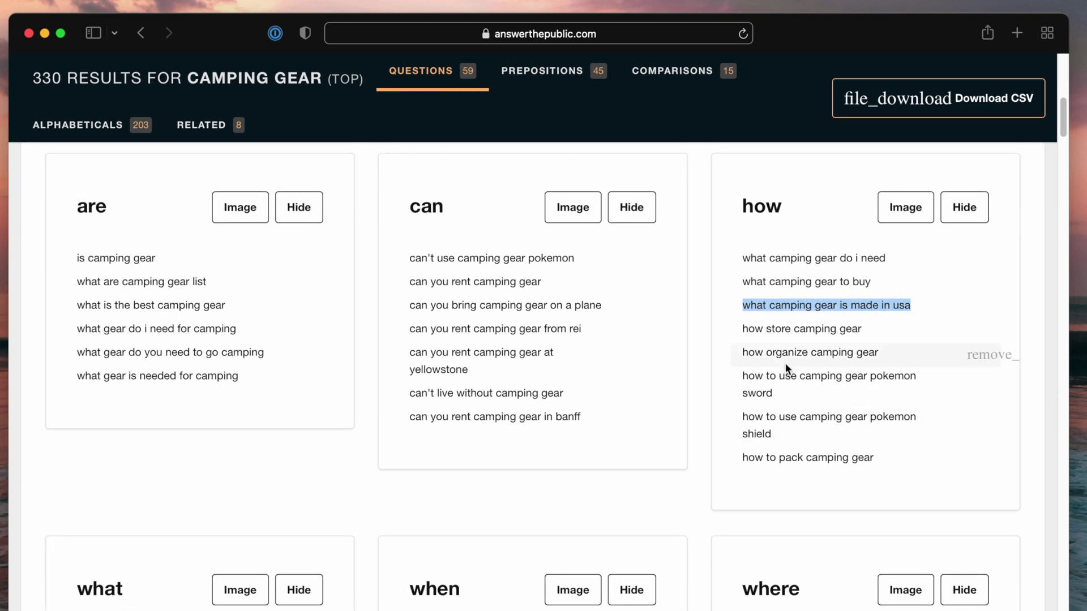
pyautogui.scroll(-5, 810, 380)
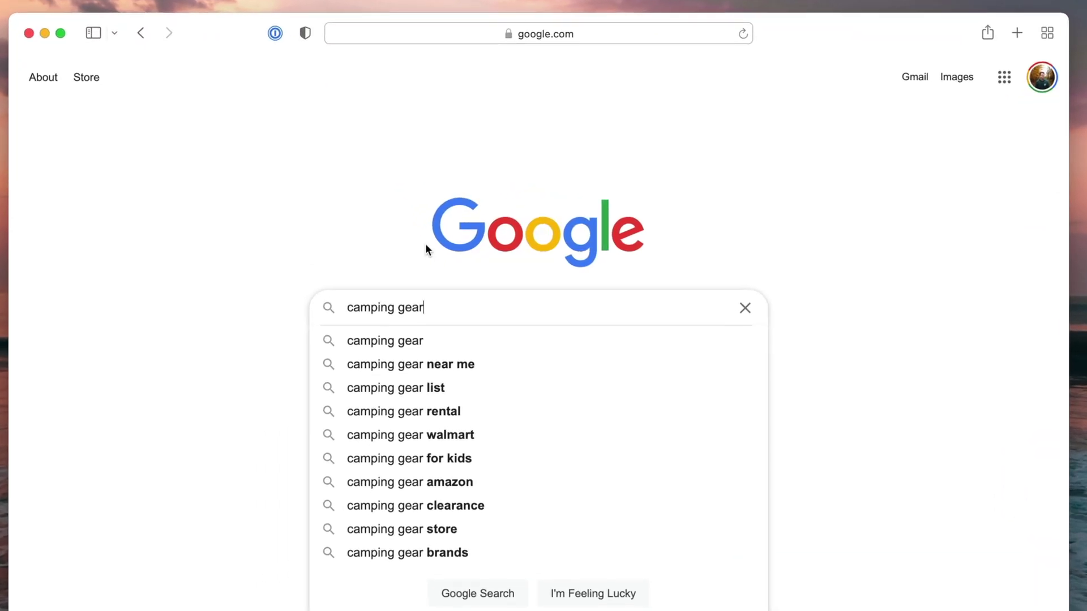
# Search Google for camping gear and check the People also ask information panel
pyautogui.press('Return')
pyautogui.scroll(-10, 102, 287)
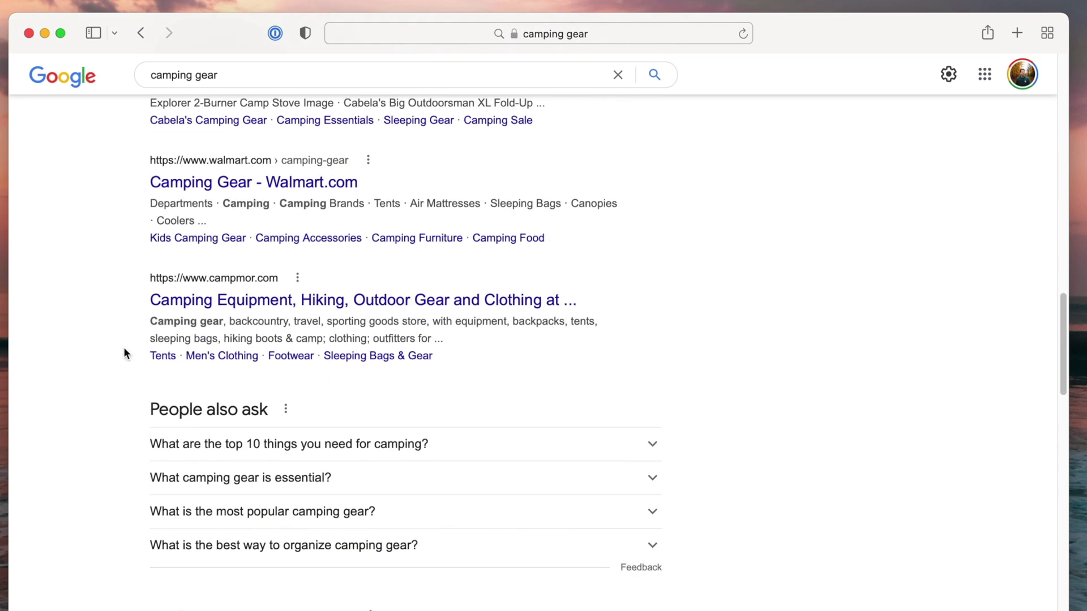
pyautogui.moveTo(145, 417); pyautogui.dragTo(283, 410)
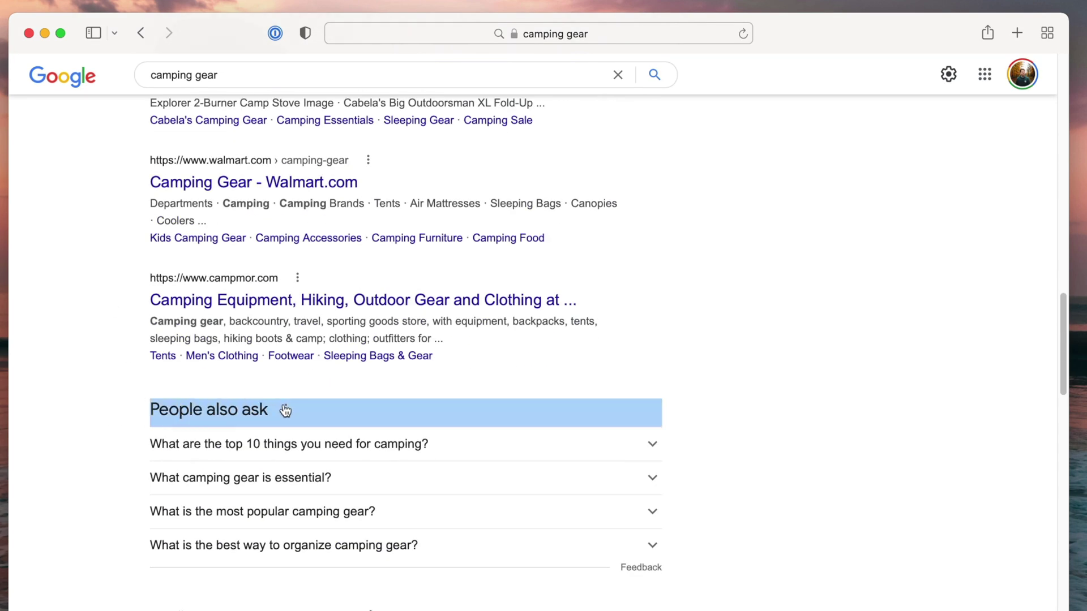
pyautogui.click(286, 408)
pyautogui.click(244, 406)
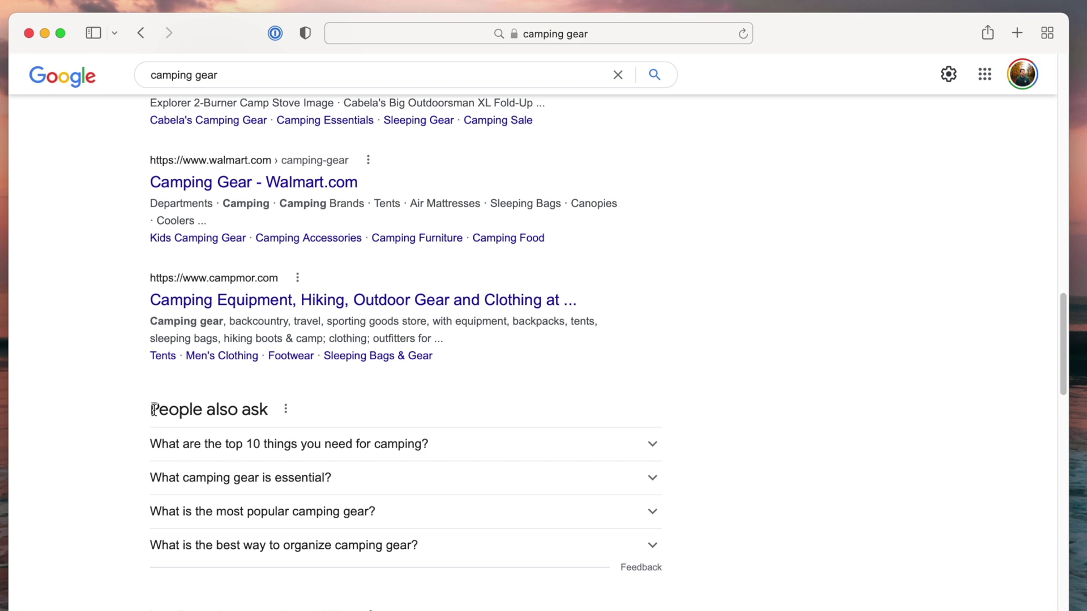
pyautogui.scroll(-1, 178, 434)
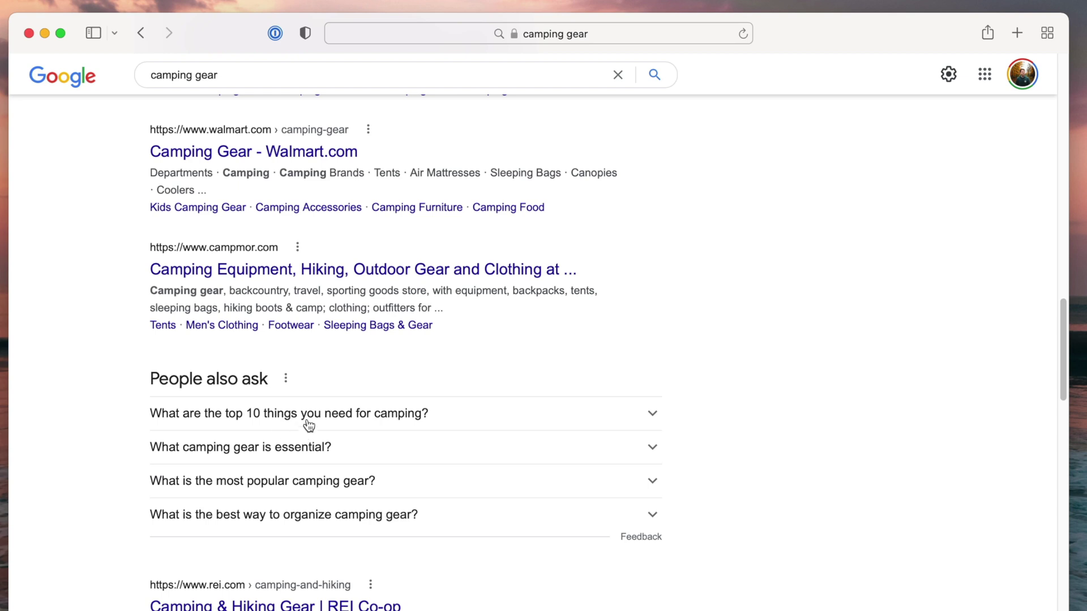
# Expand and collapse People also ask questions, including 'What should you not bring camping?'
pyautogui.click(308, 426)
pyautogui.click(419, 416)
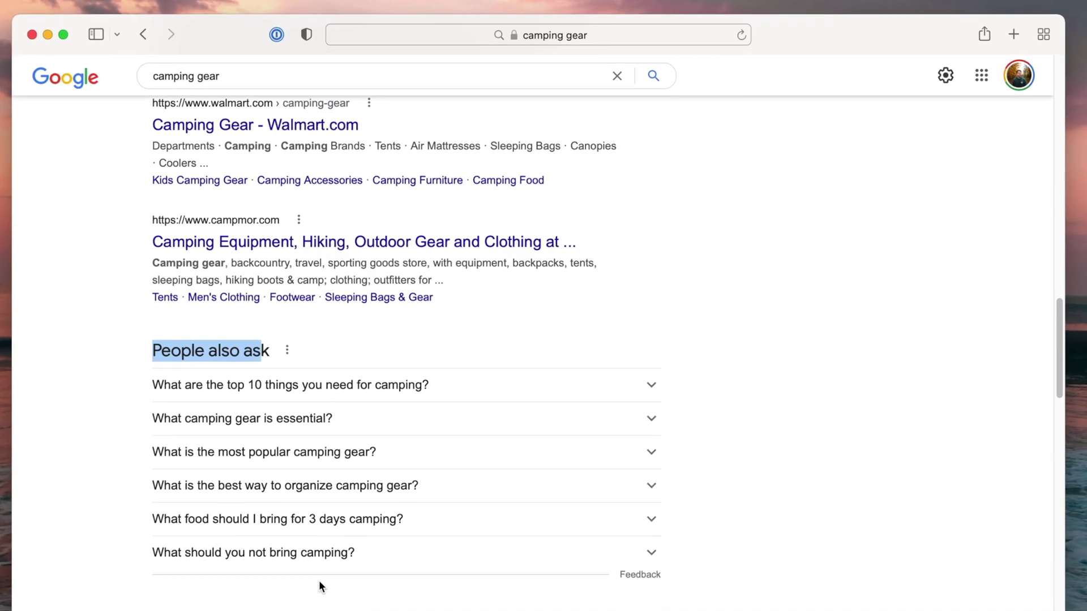
pyautogui.click(365, 490)
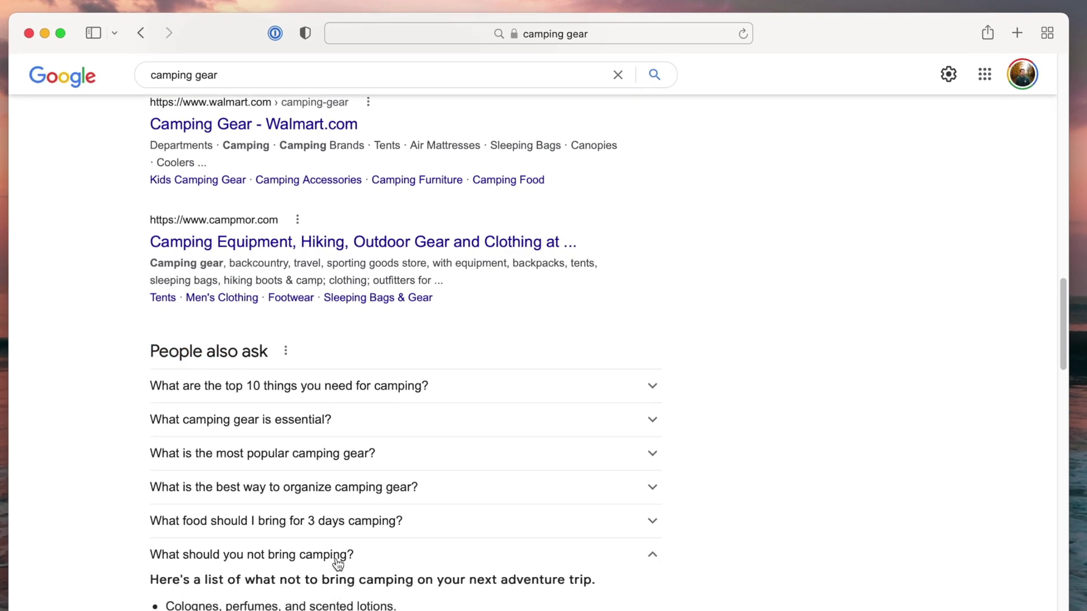
pyautogui.click(338, 562)
pyautogui.scroll(-1, 311, 545)
pyautogui.scroll(-1, 434, 456)
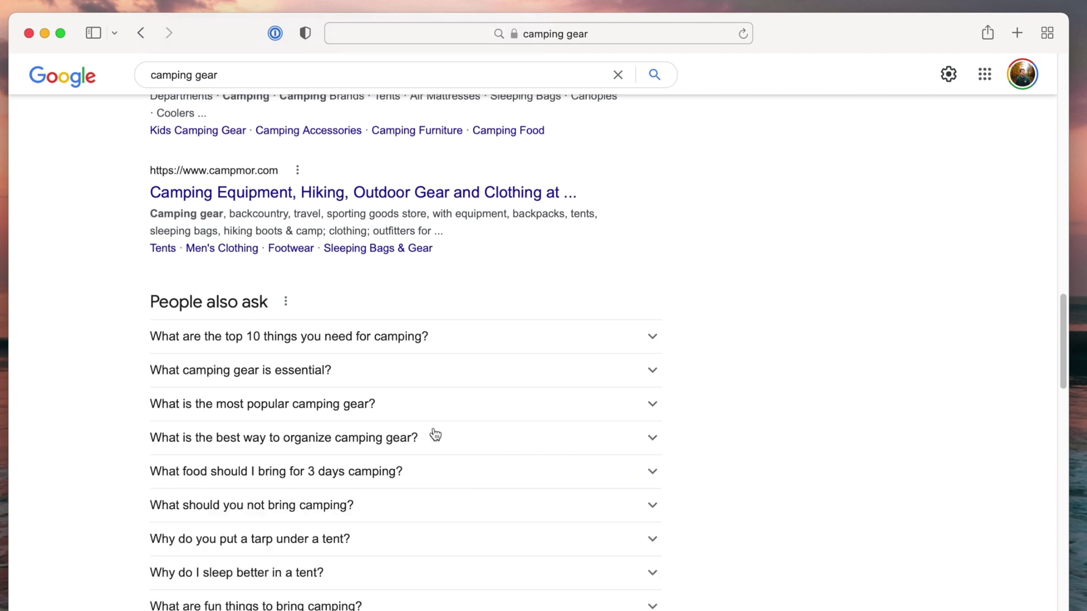
pyautogui.scroll(-10, 444, 435)
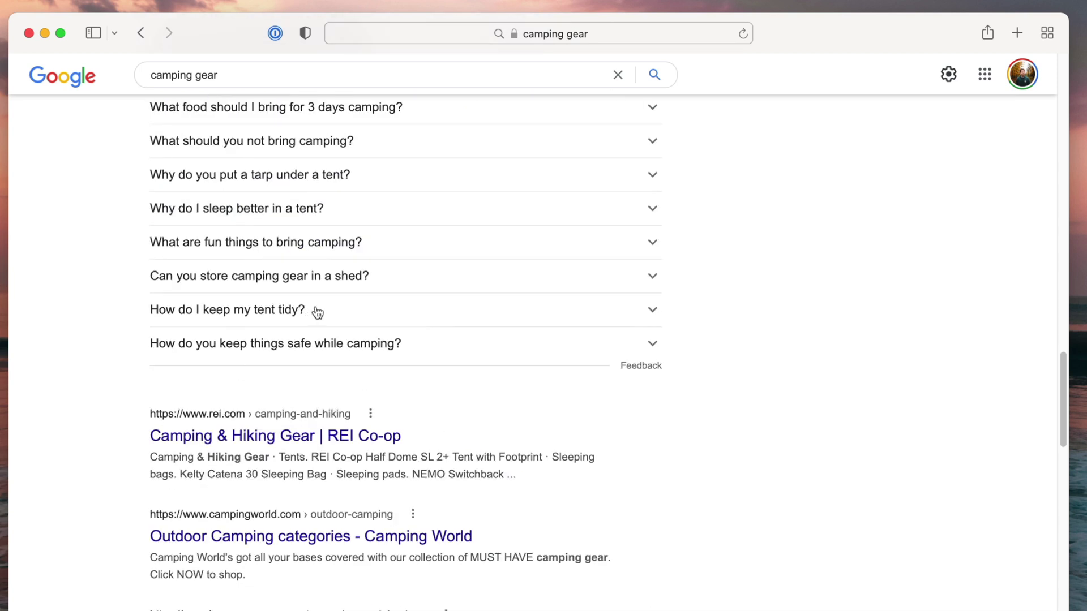
pyautogui.scroll(-1, 339, 317)
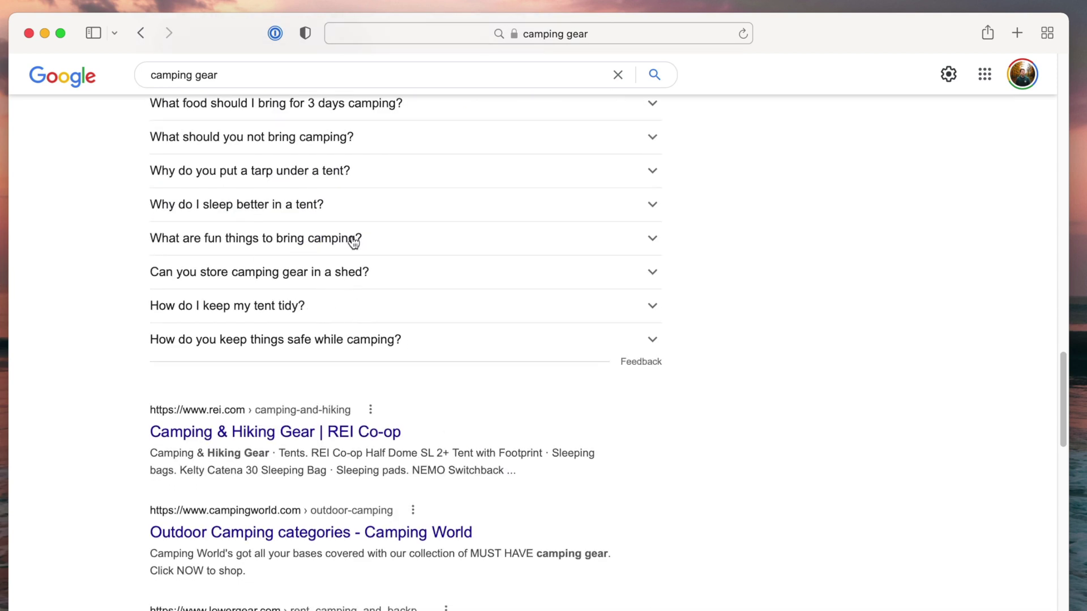
pyautogui.scroll(3, 435, 308)
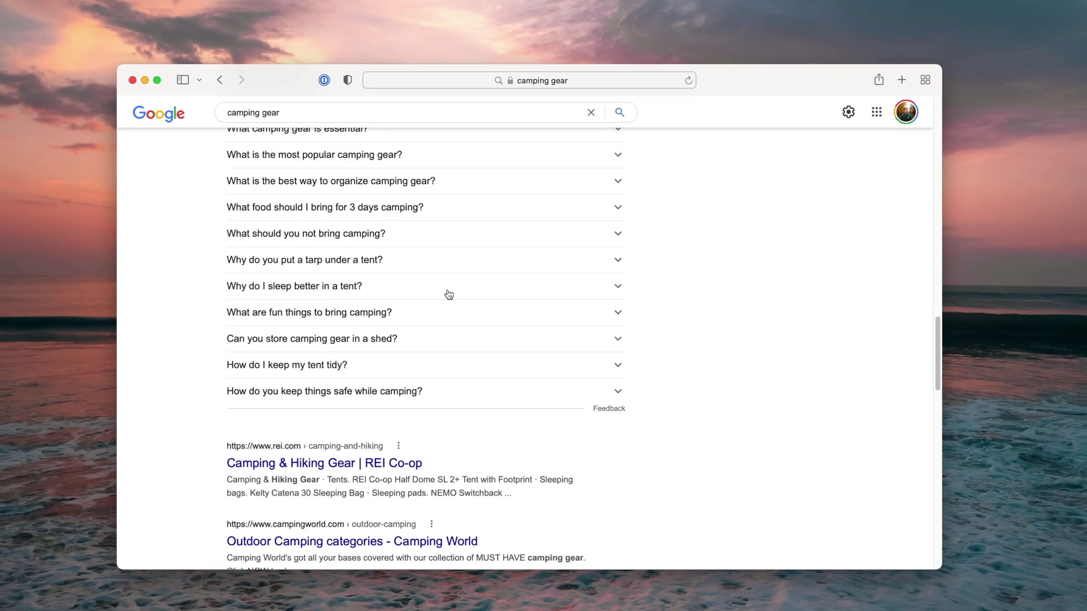
pyautogui.scroll(1, 340, 328)
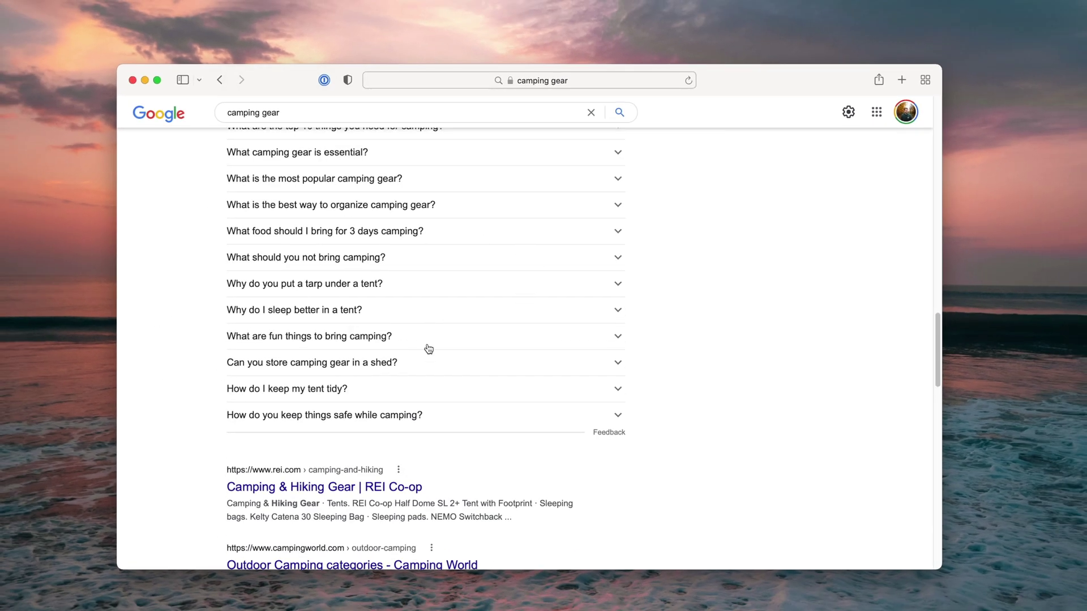